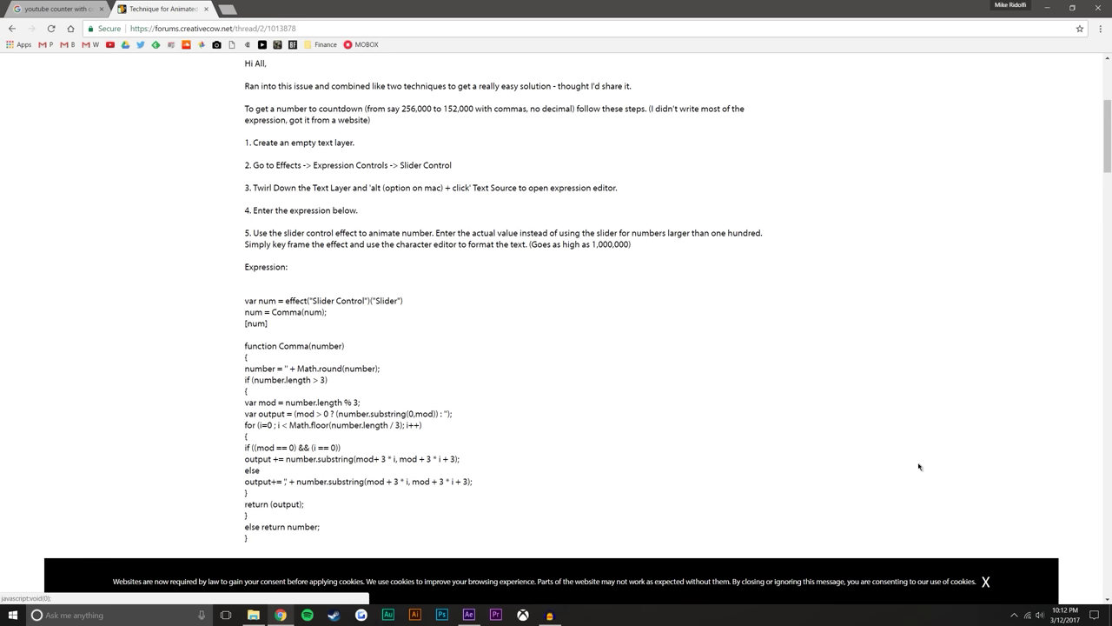
Read the forum post's steps and comma-formatting expression for an animated number countdown, dismiss the cookie notice, and switch to After Effects.
left_click(987, 581)
scroll(241, 232, "down", 1)
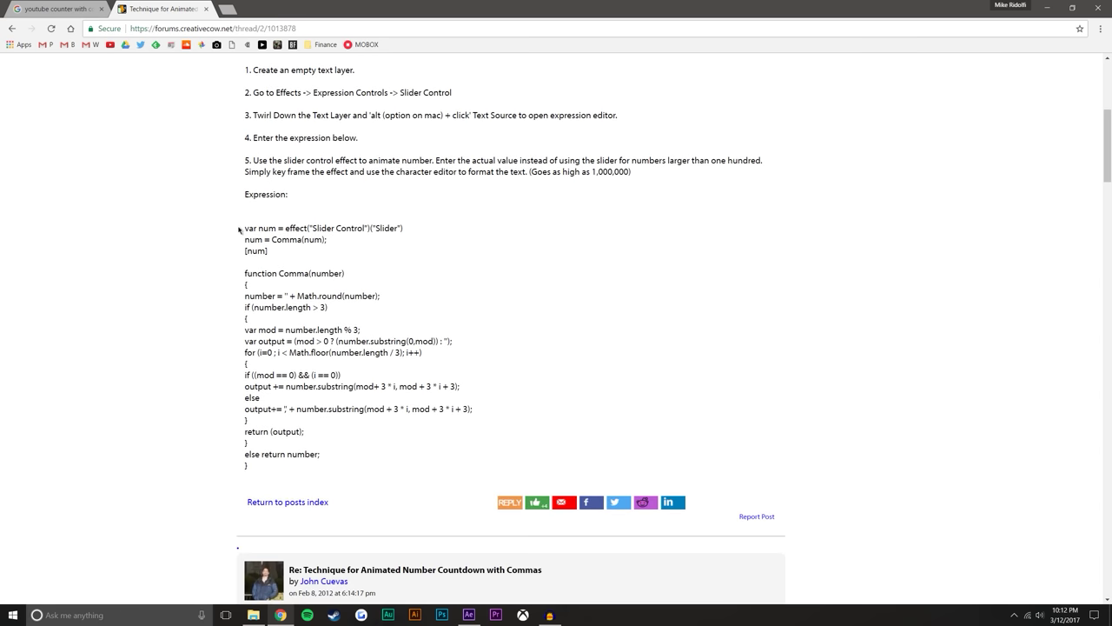
left_click_drag(239, 230, 481, 452)
left_click(535, 331)
scroll(532, 317, "up", 5)
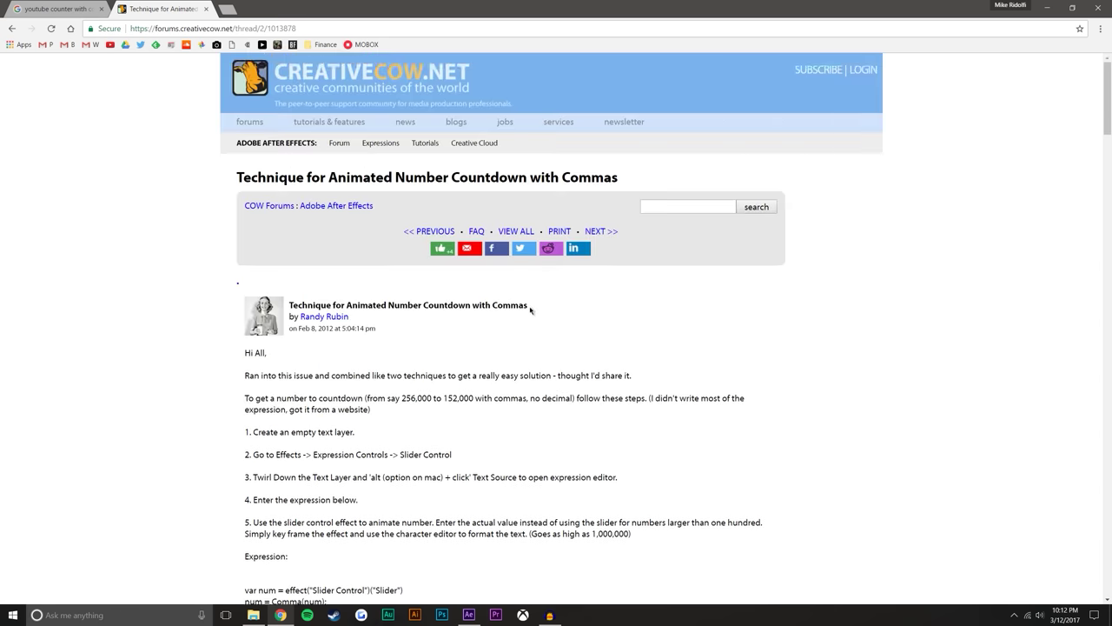
scroll(367, 206, "down", 5)
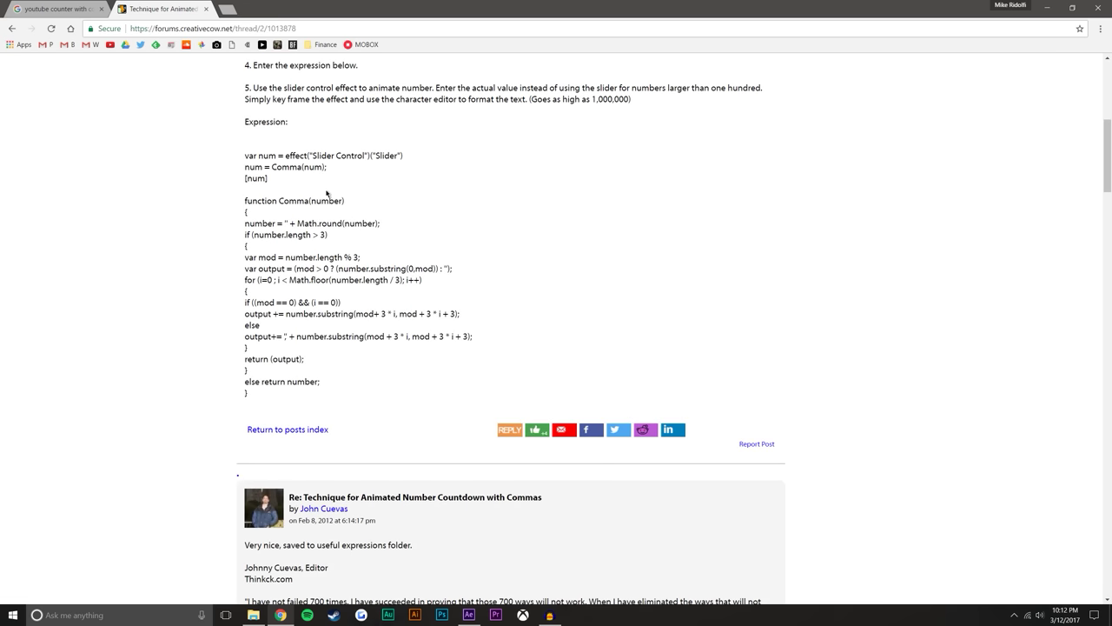
left_click_drag(367, 8, 1111, 165)
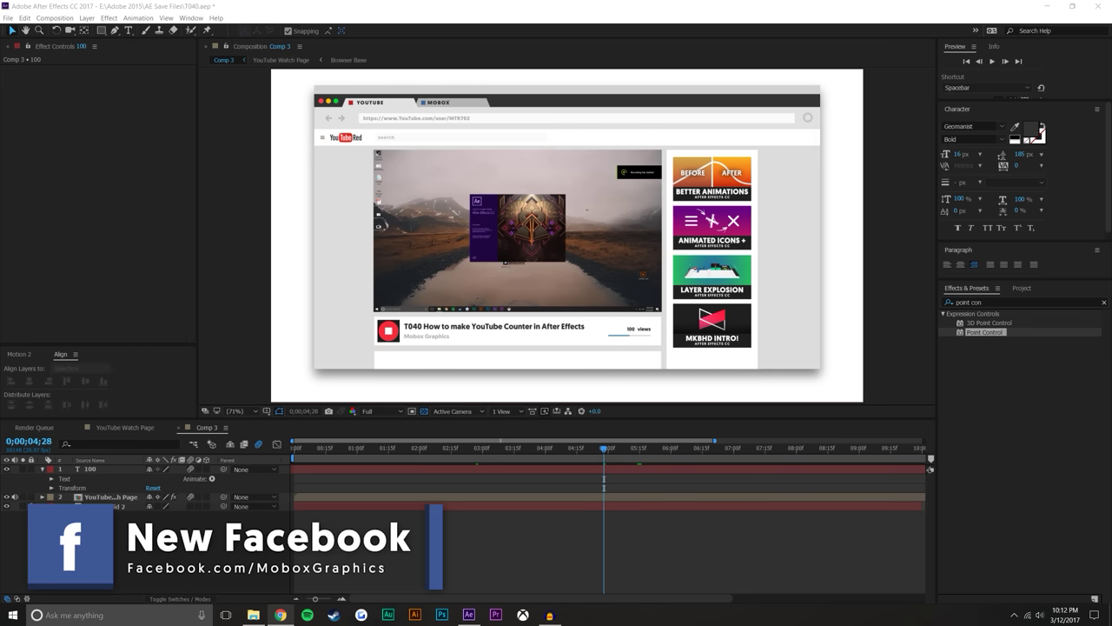
Open the YouTube Watch Page precomp and examine the views label under the video at 0;00;03;22.
left_click(99, 498)
double_click(113, 498)
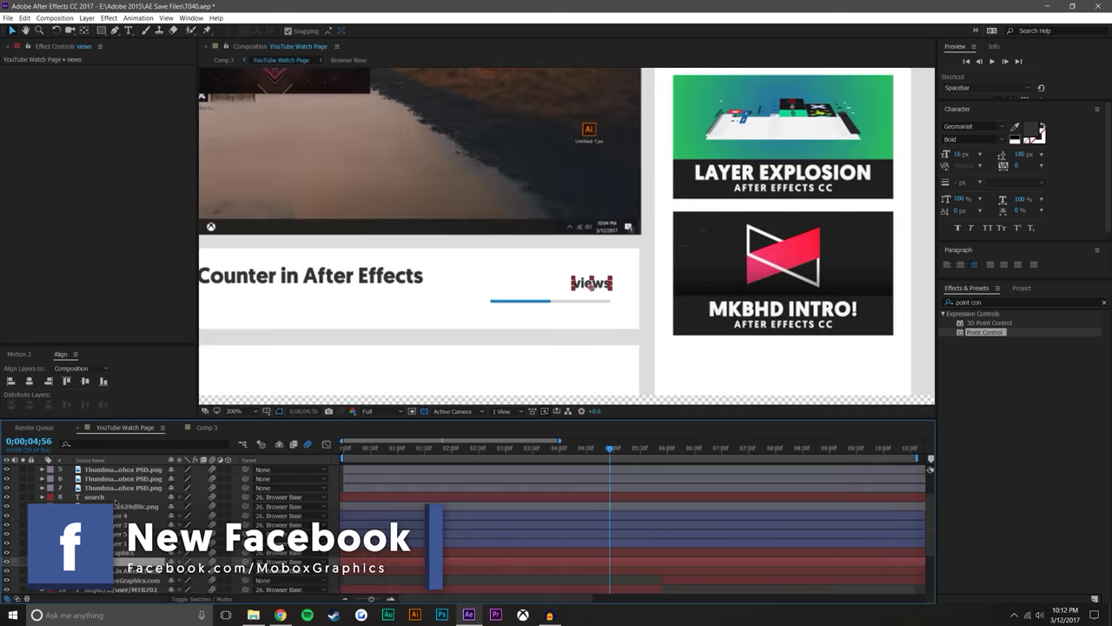
scroll(470, 307, "down", 4)
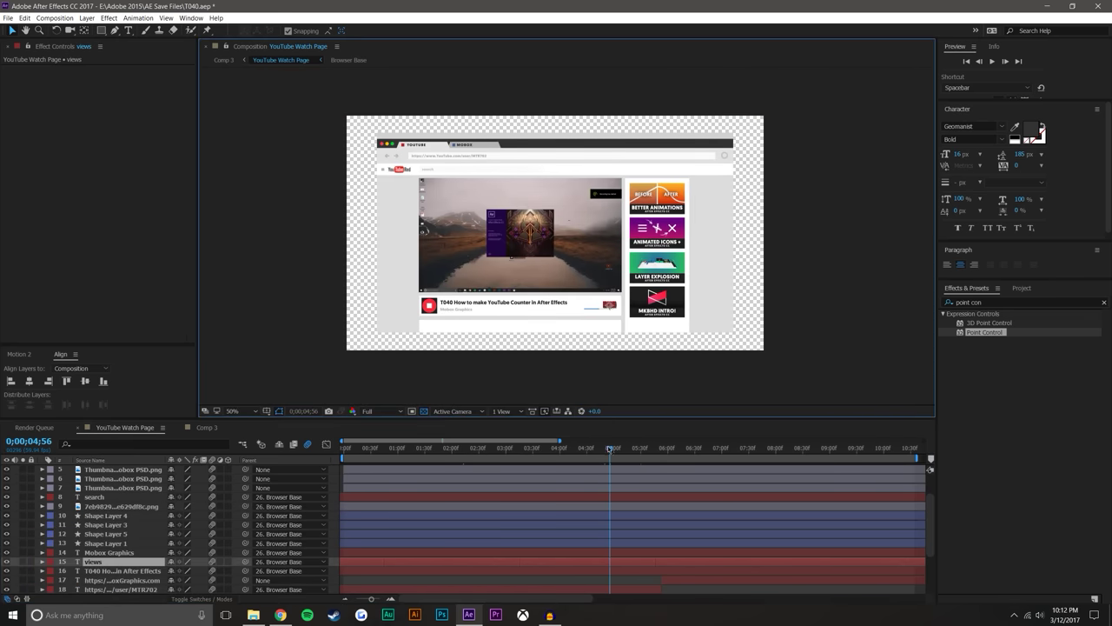
left_click_drag(610, 449, 525, 468)
scroll(641, 320, "up", 1)
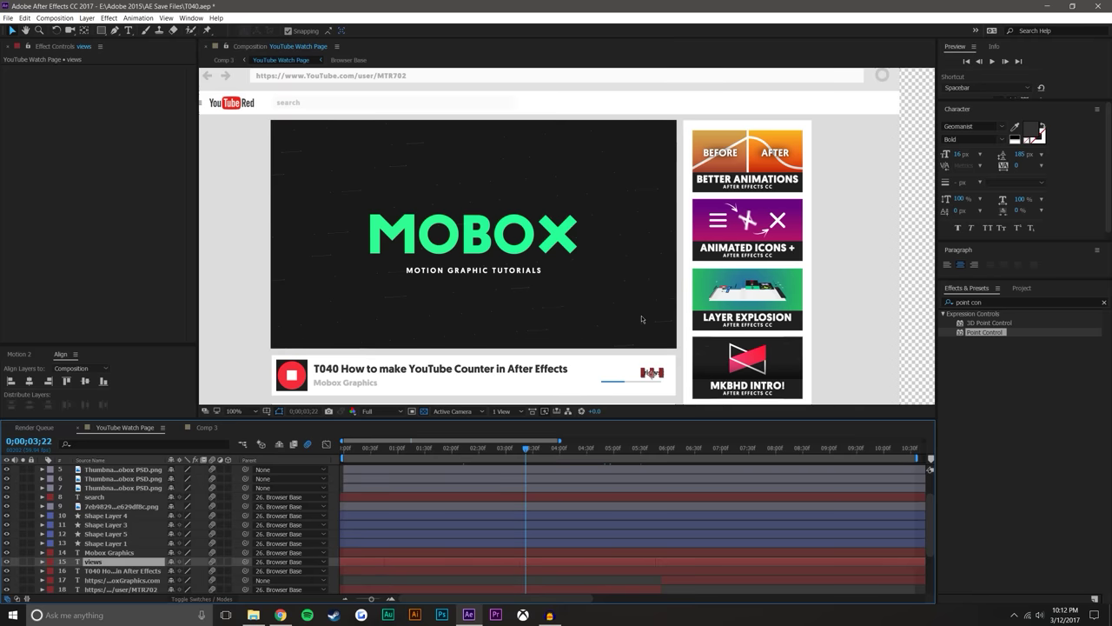
left_click_drag(802, 316, 799, 229)
left_click(709, 396)
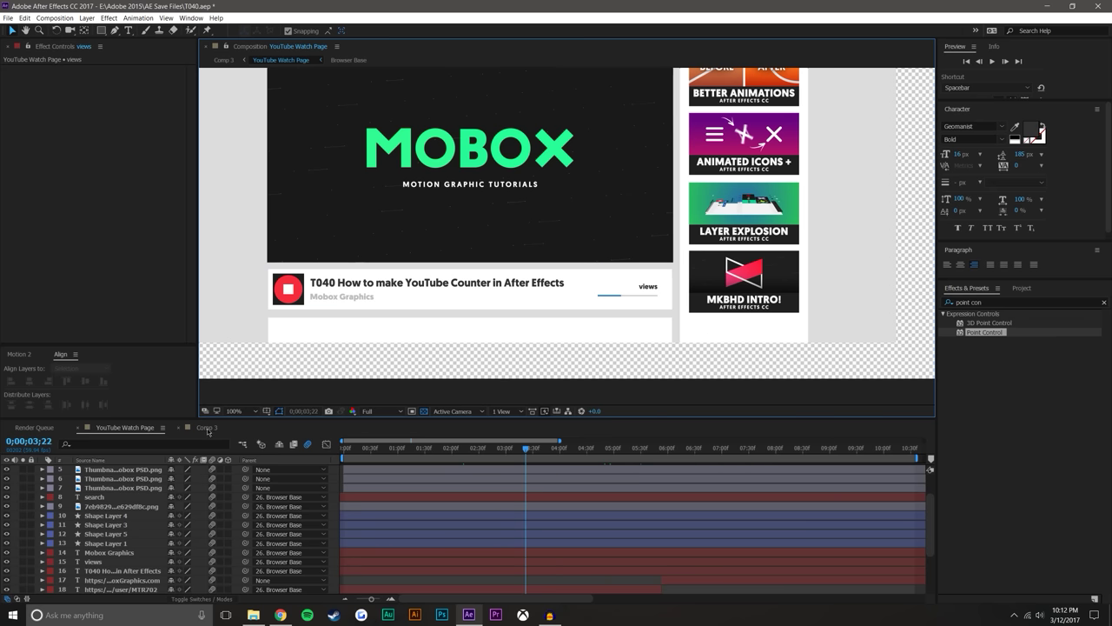
Return to Comp 3, move the current time to 0;00;08;06, and focus on the 100 views counter.
left_click(207, 428)
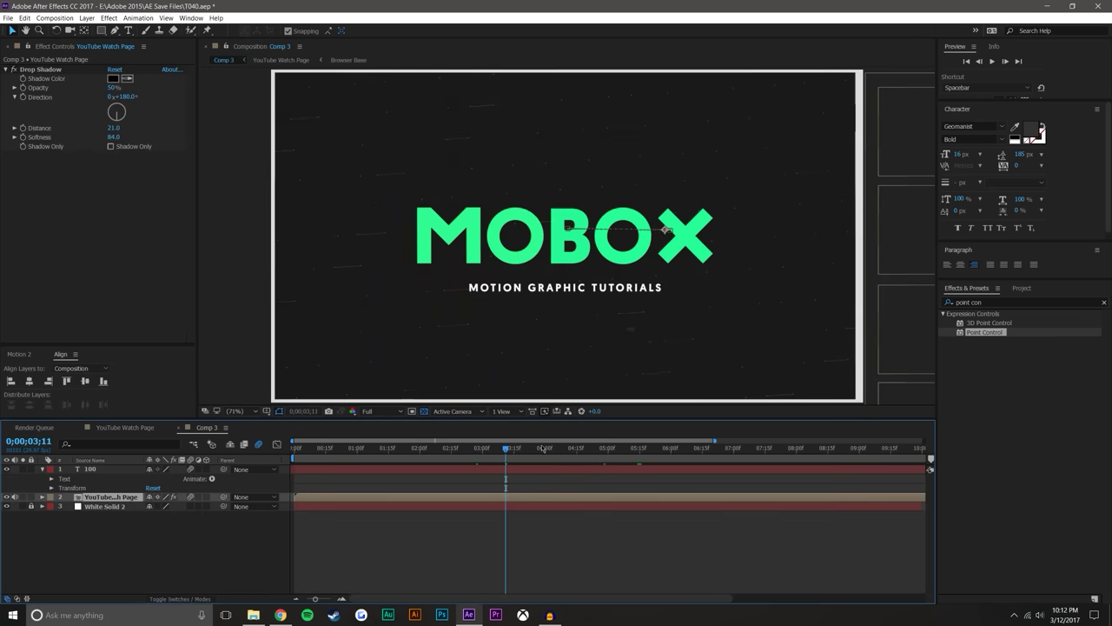
left_click_drag(544, 448, 809, 449)
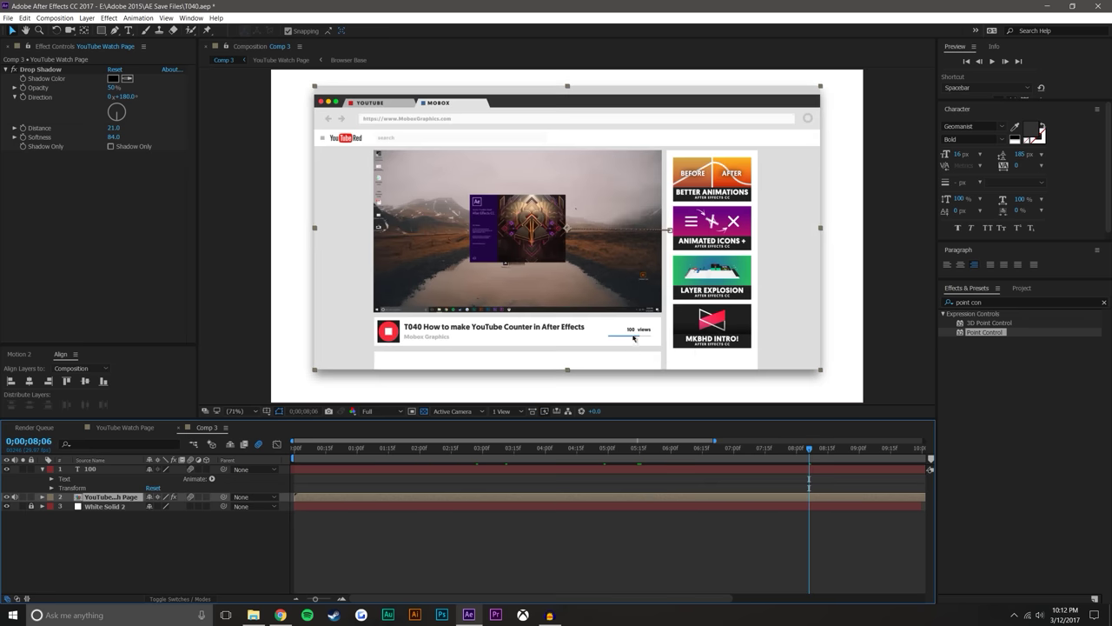
scroll(634, 338, "up", 6)
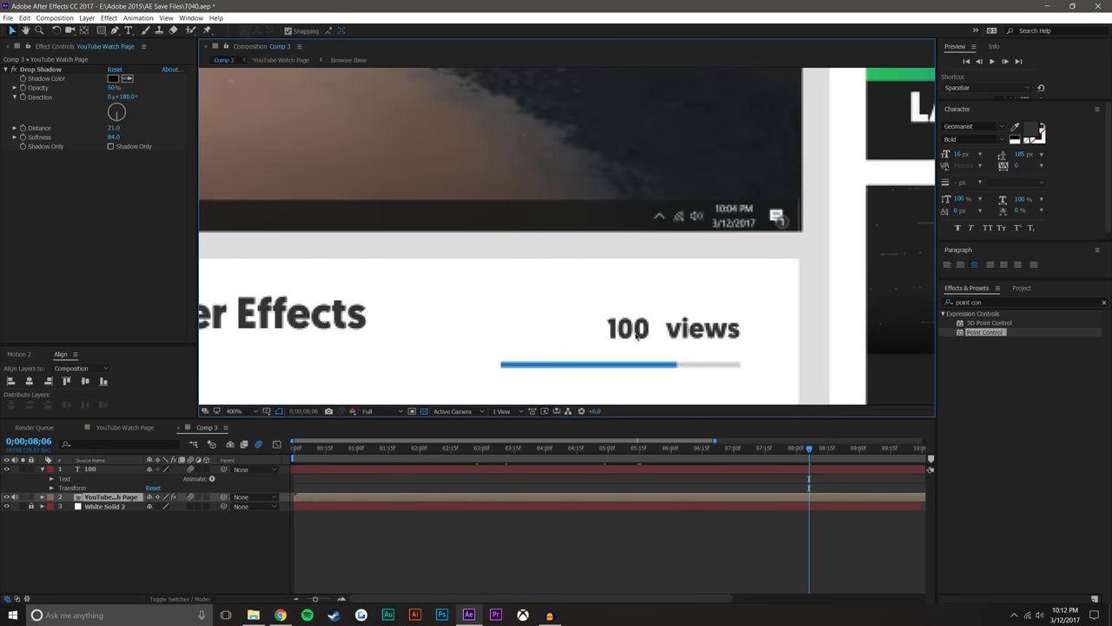
Lock the YouTube Watch Page layer and nudge the 100 text slightly left, away from the views label.
double_click(638, 331)
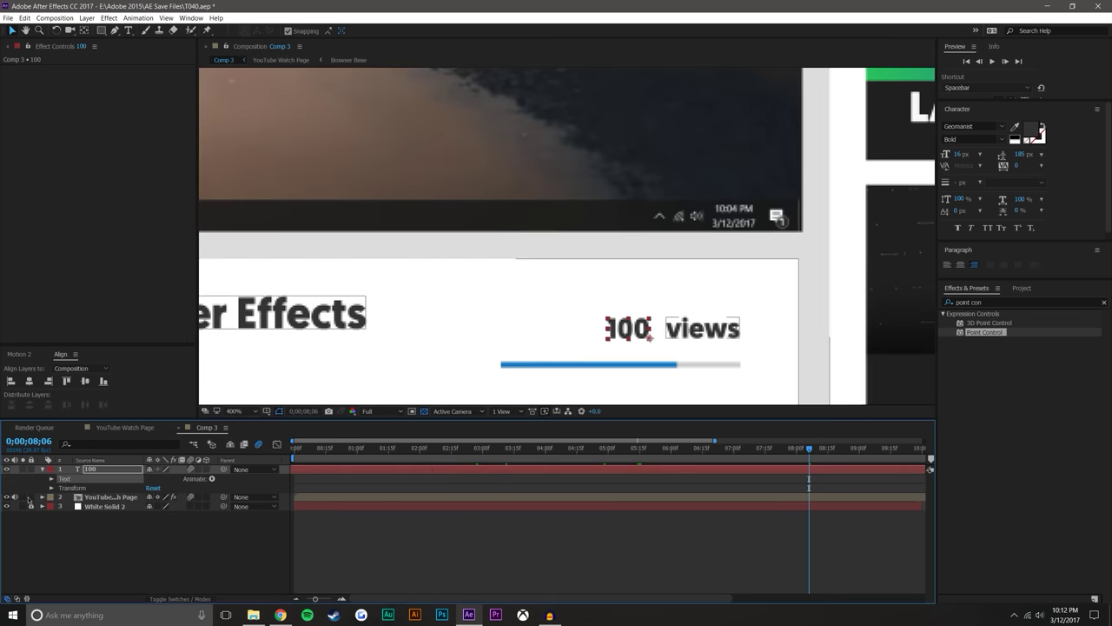
scroll(598, 307, "down", 2)
scroll(626, 285, "down", 1)
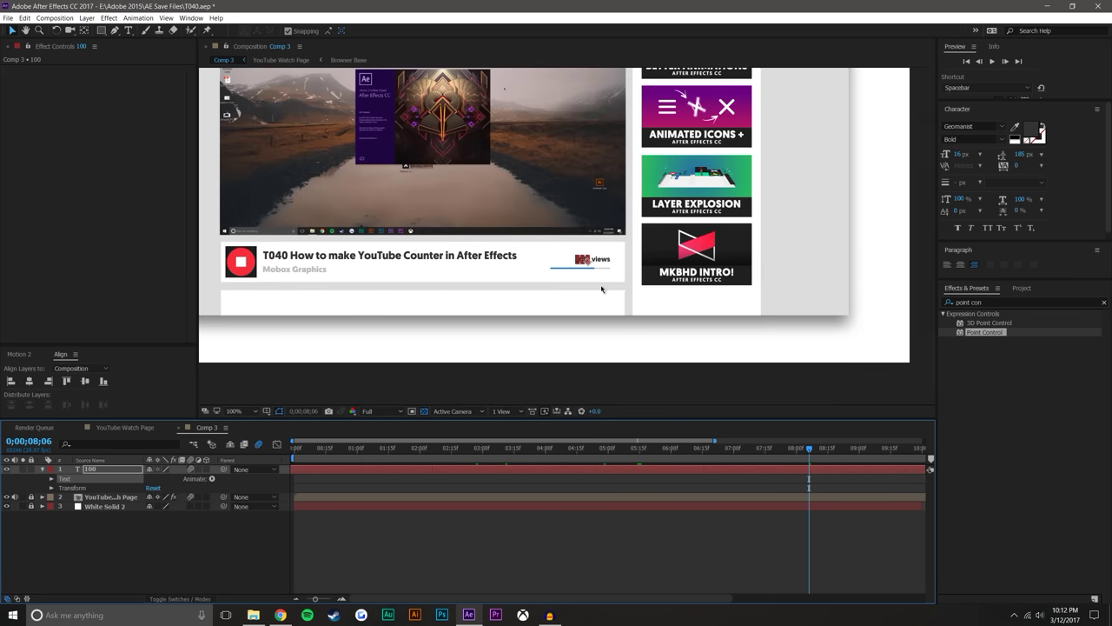
scroll(594, 266, "up", 3)
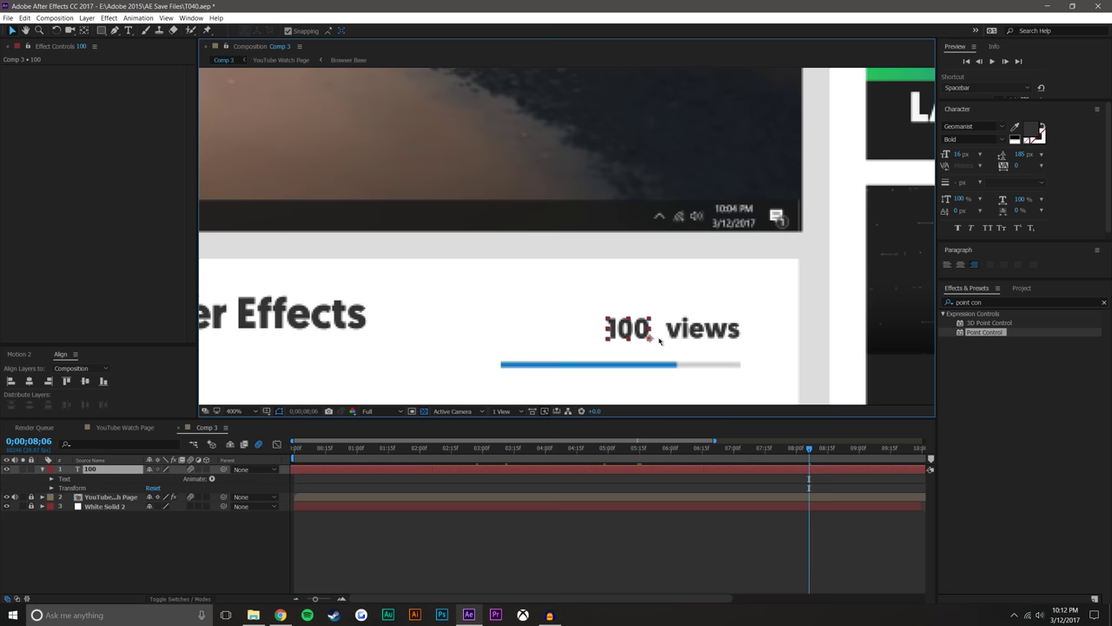
left_click_drag(648, 339, 646, 338)
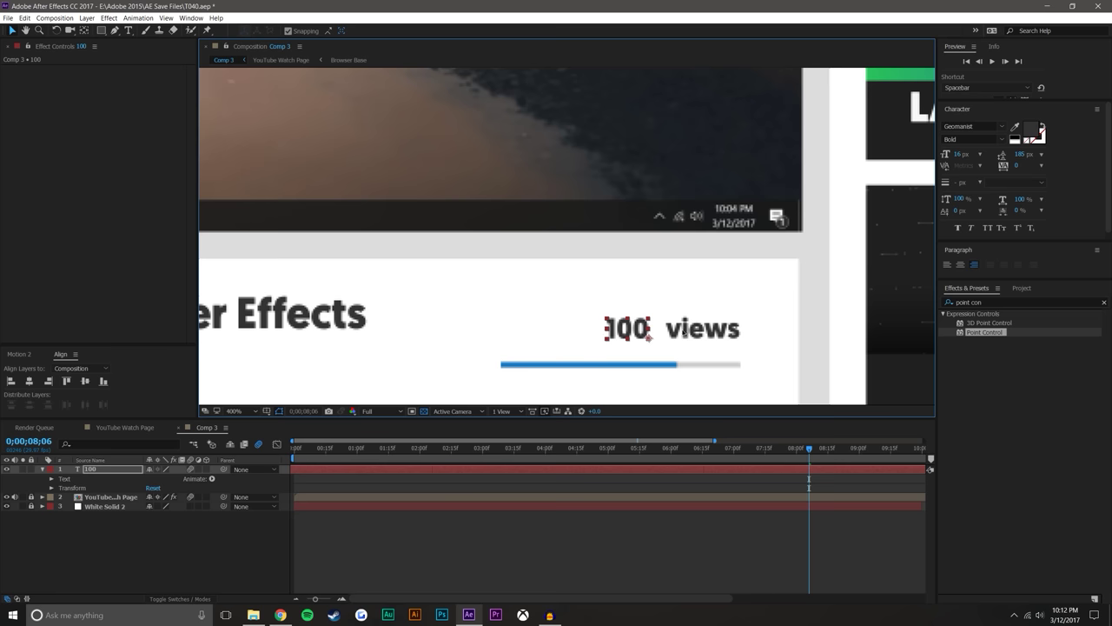
left_click(134, 539)
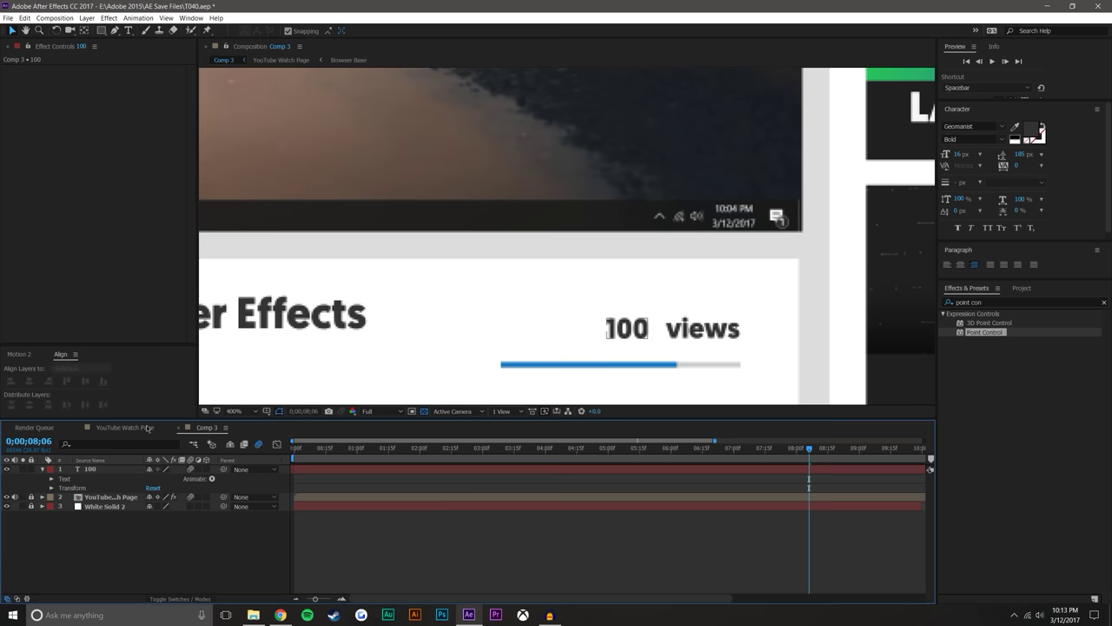
Search the effects for "slider" and apply Slider Control to the 100 text layer.
left_click_drag(997, 301, 934, 303)
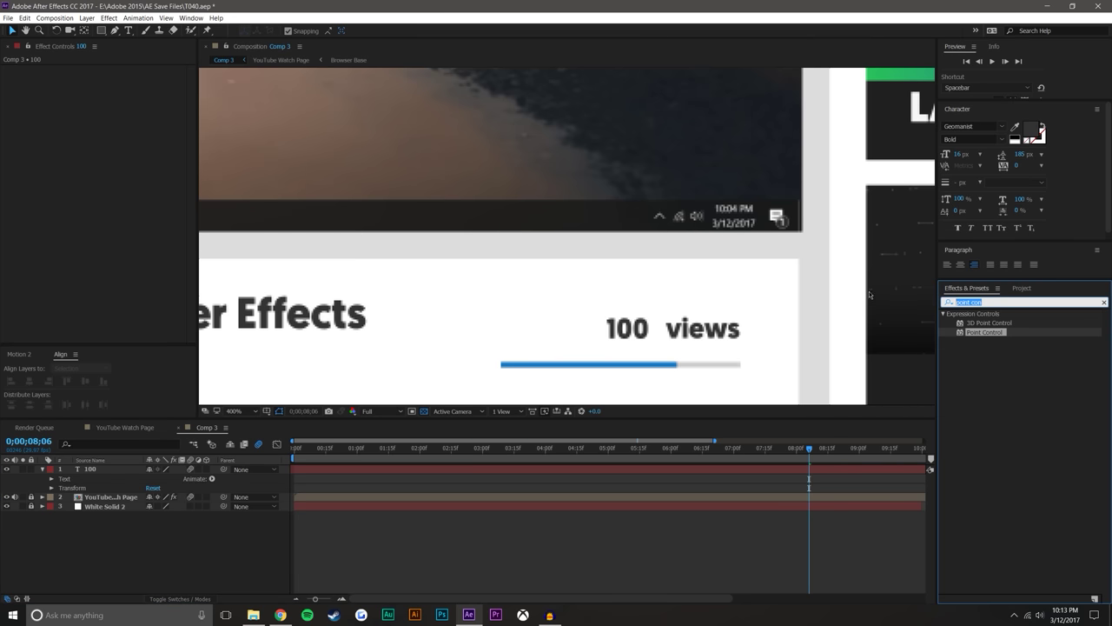
type("sl")
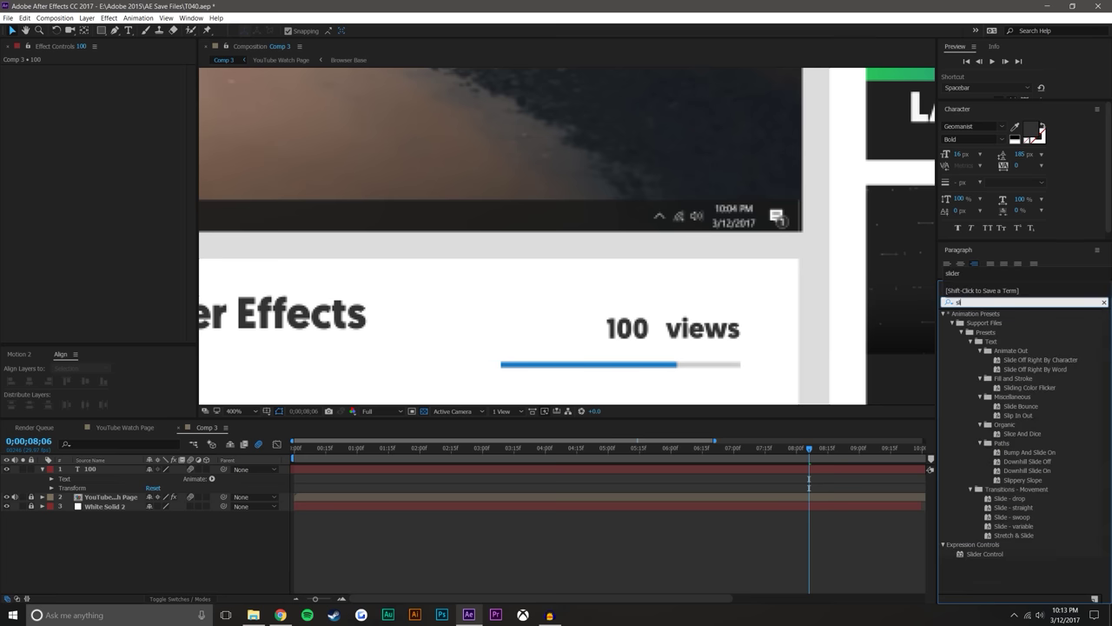
type("ider")
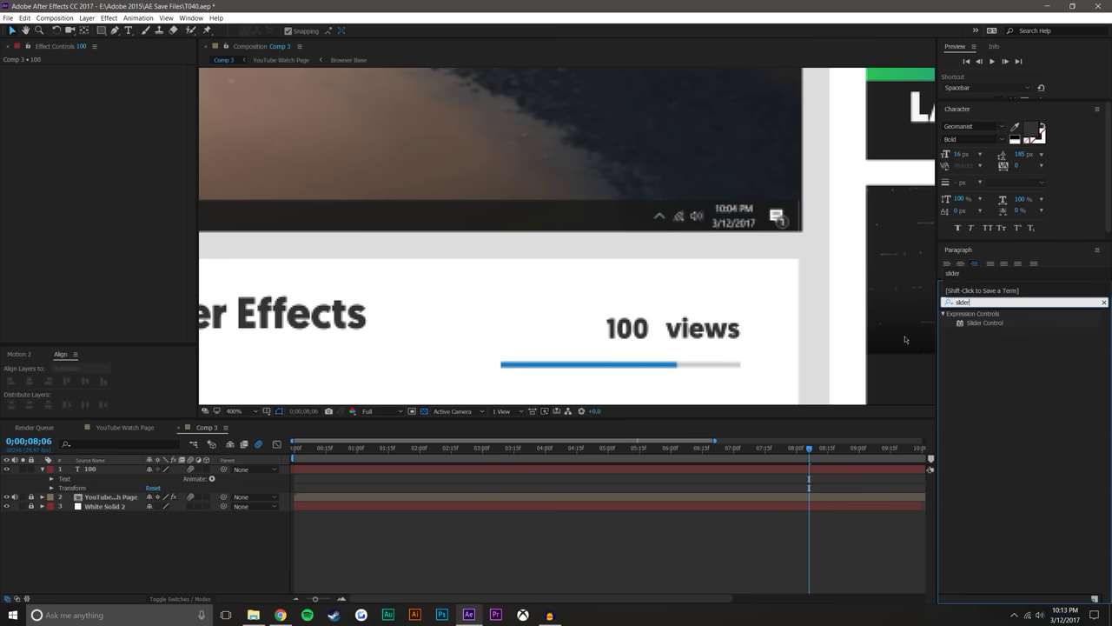
left_click_drag(978, 326, 126, 476)
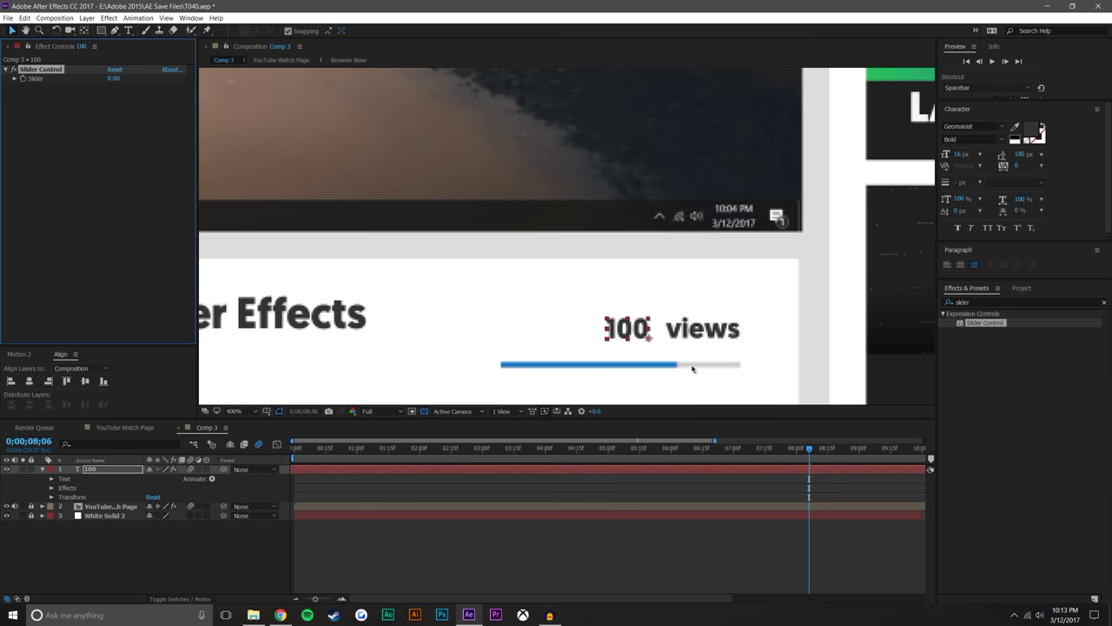
left_click_drag(113, 79, 152, 78)
left_click_drag(114, 79, 114, 79)
key("ctrl+z")
Expand the 100 layer's text properties and parent the layer to the YouTube Watch Page layer.
left_click(52, 479)
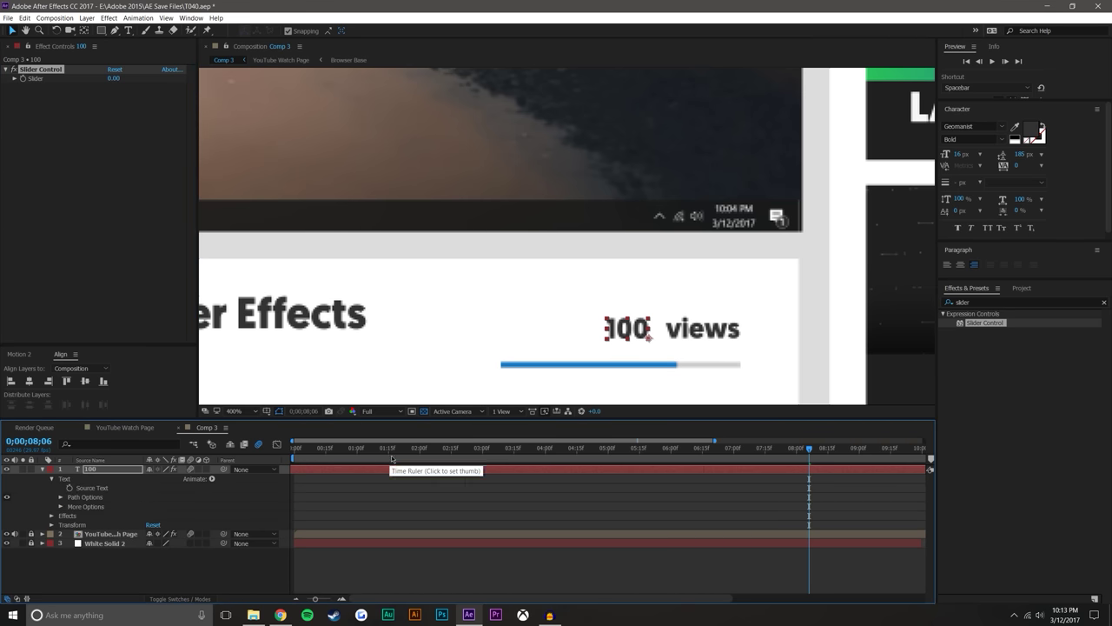
left_click_drag(405, 450, 674, 448)
left_click(166, 574)
left_click_drag(223, 469, 104, 533)
scroll(609, 322, "down", 2)
left_click_drag(449, 241, 559, 301)
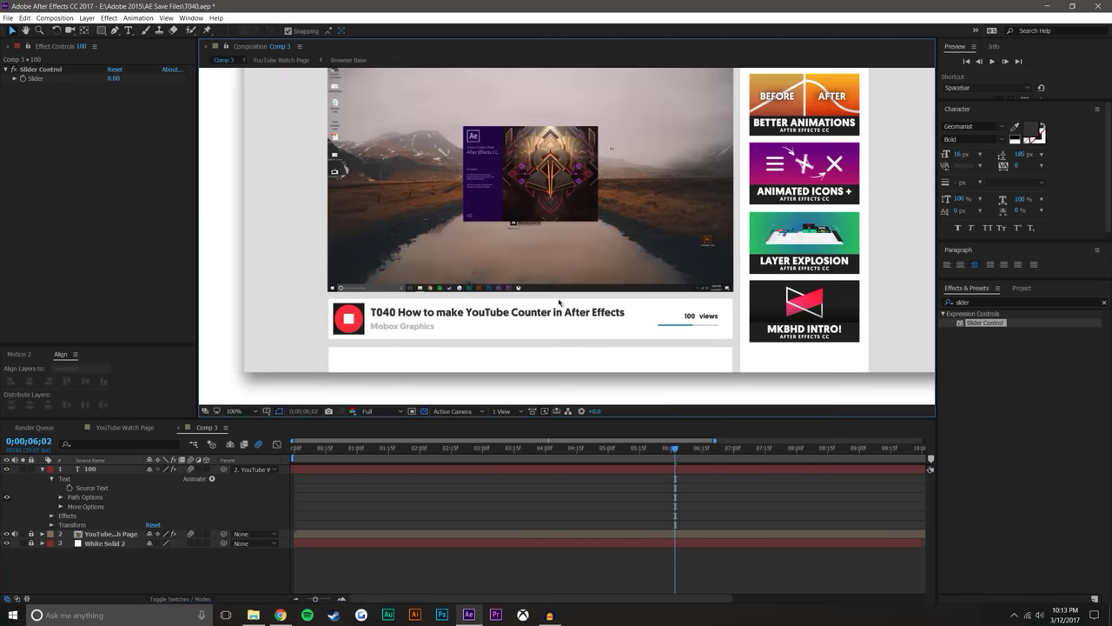
Unlock the YouTube Watch Page layer and reveal its Position and Scale keyframes.
left_click(98, 537)
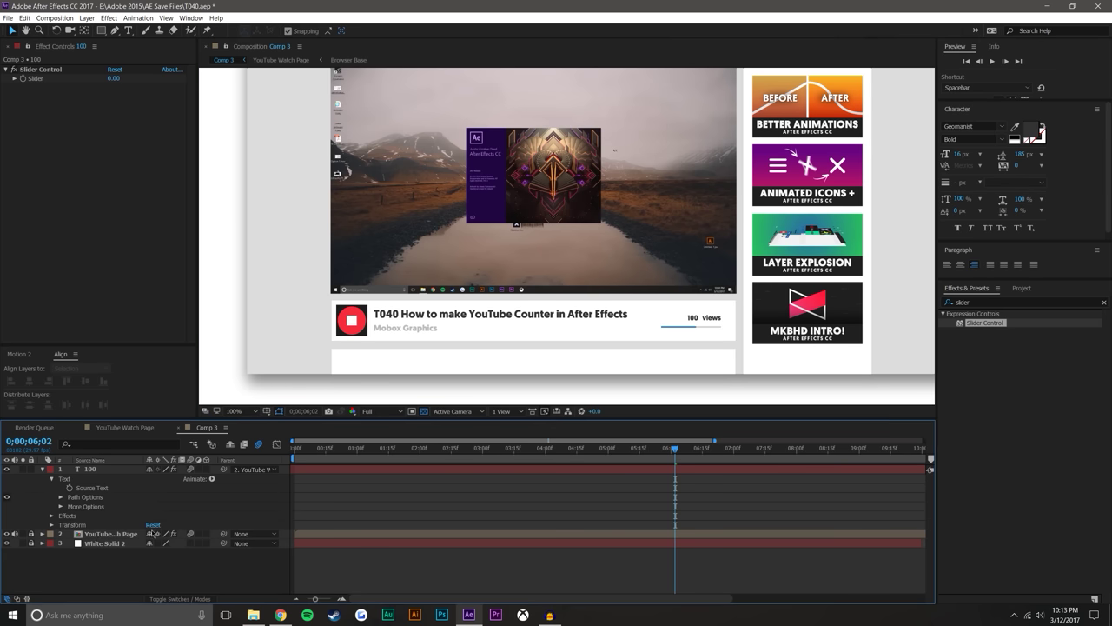
left_click(38, 533)
key("u")
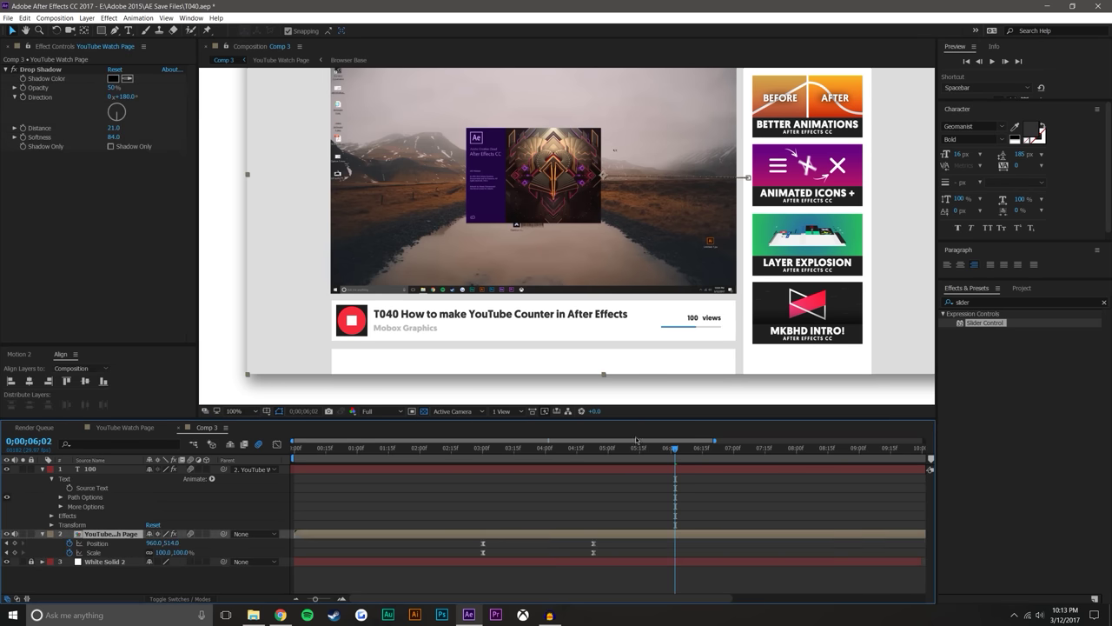
Move the current time to 0;00;05;12 and start the work area at about 5 seconds.
left_click_drag(662, 451, 633, 447)
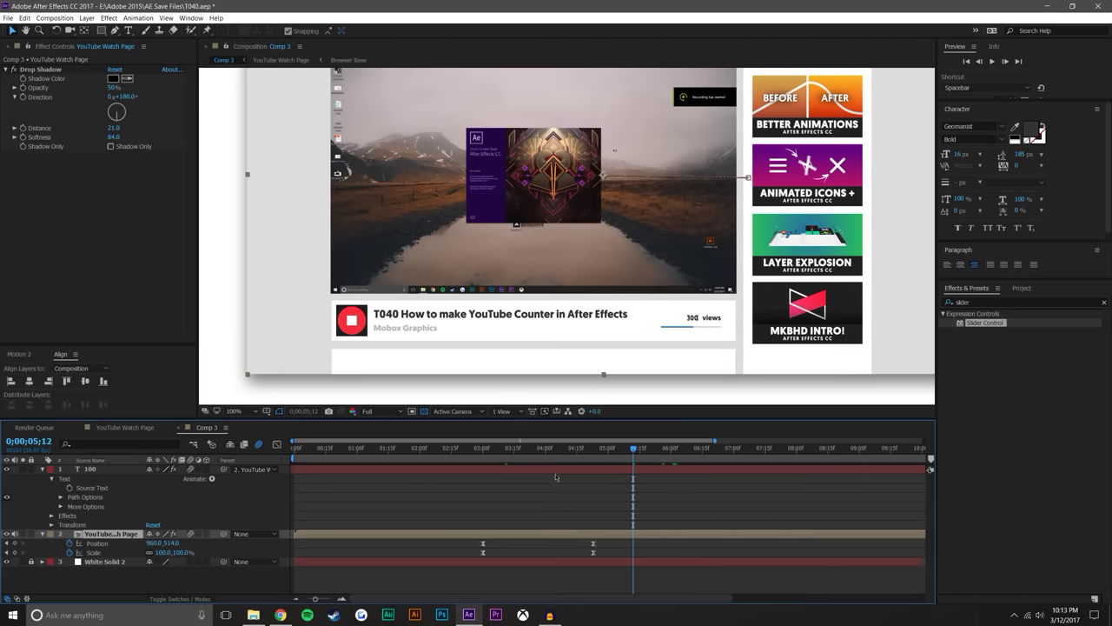
left_click_drag(296, 458, 602, 458)
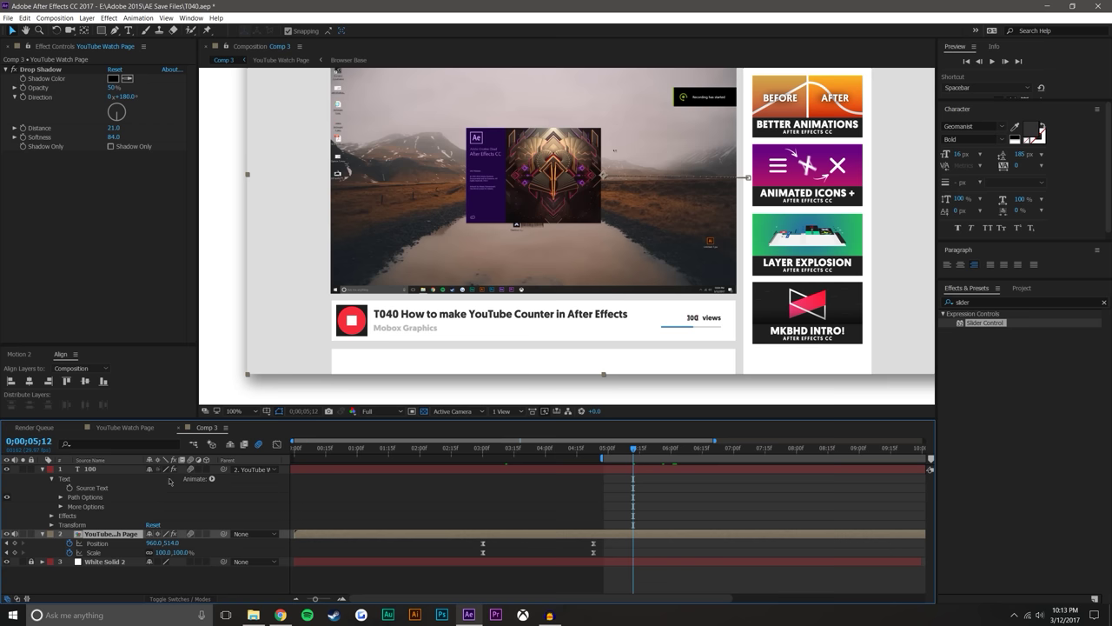
Link the 100 layer's Source Text to its Slider with the expression effect("Slider Control")("Slider").
left_click(113, 469)
scroll(747, 332, "up", 4)
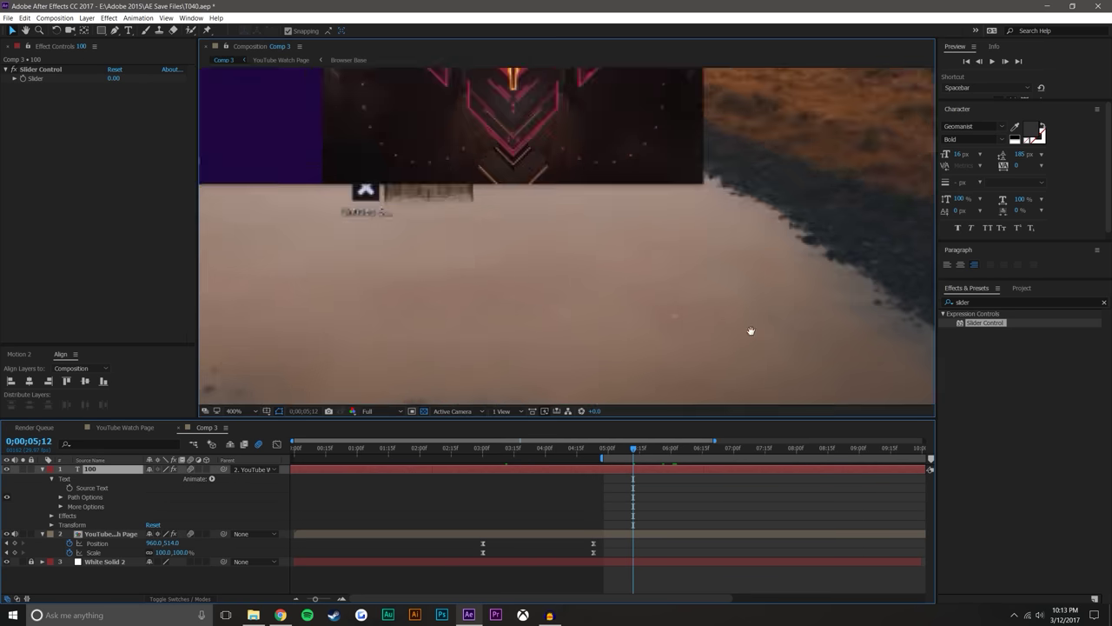
key("v")
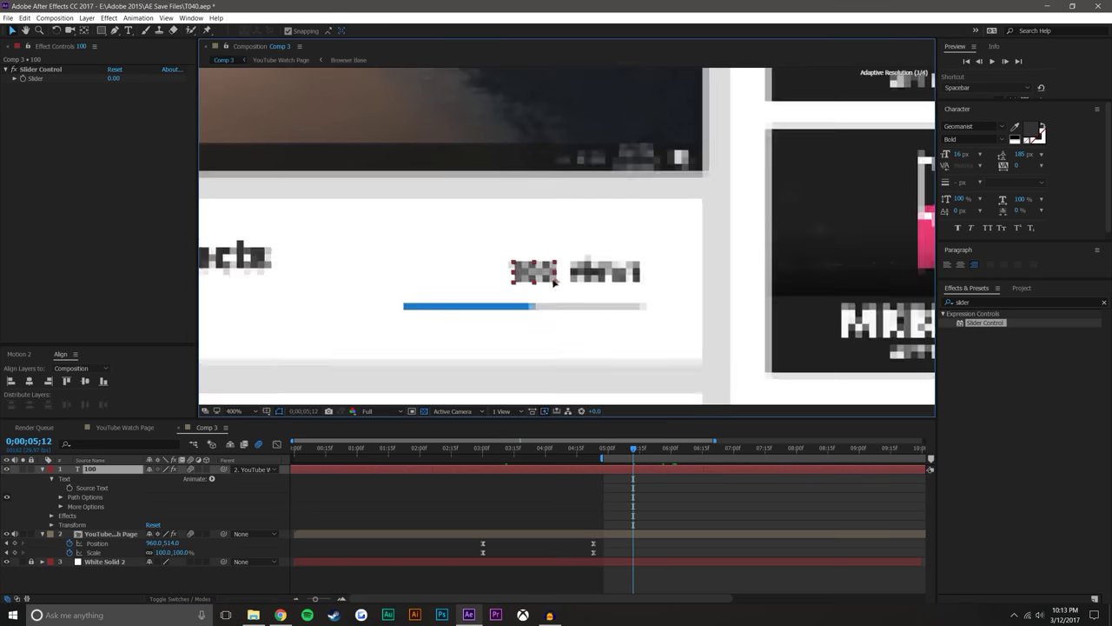
left_click(699, 489)
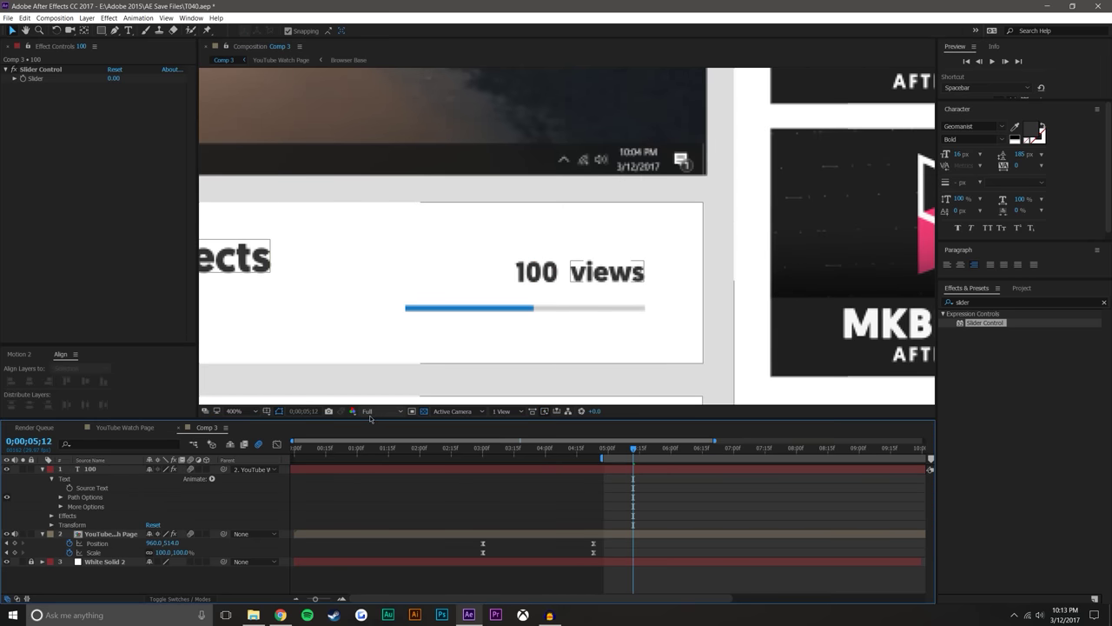
left_click(69, 488, "alt")
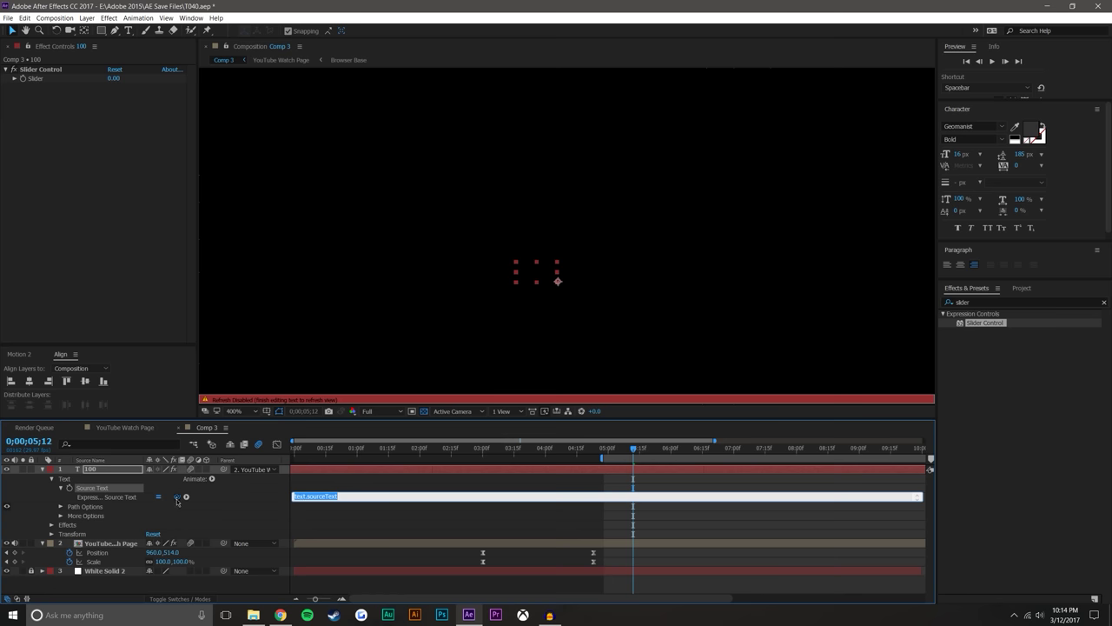
left_click_drag(177, 500, 39, 77)
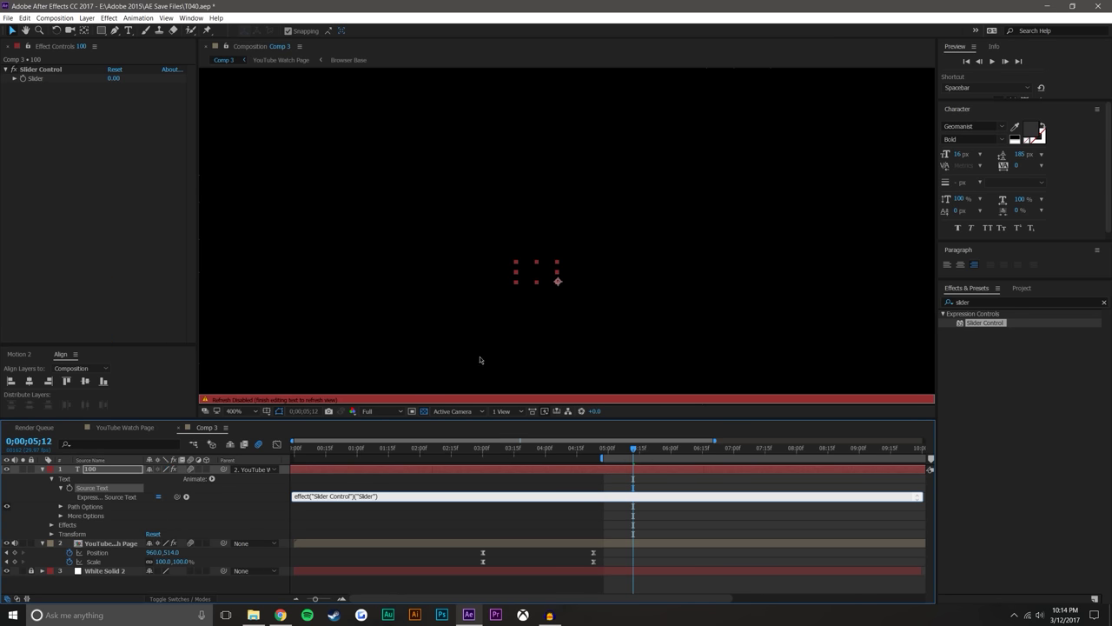
left_click(690, 527)
Set the counter's Slider to 1345 and enable keyframing for it at 0;00;05;12.
left_click_drag(108, 77, 912, 236)
left_click(725, 527)
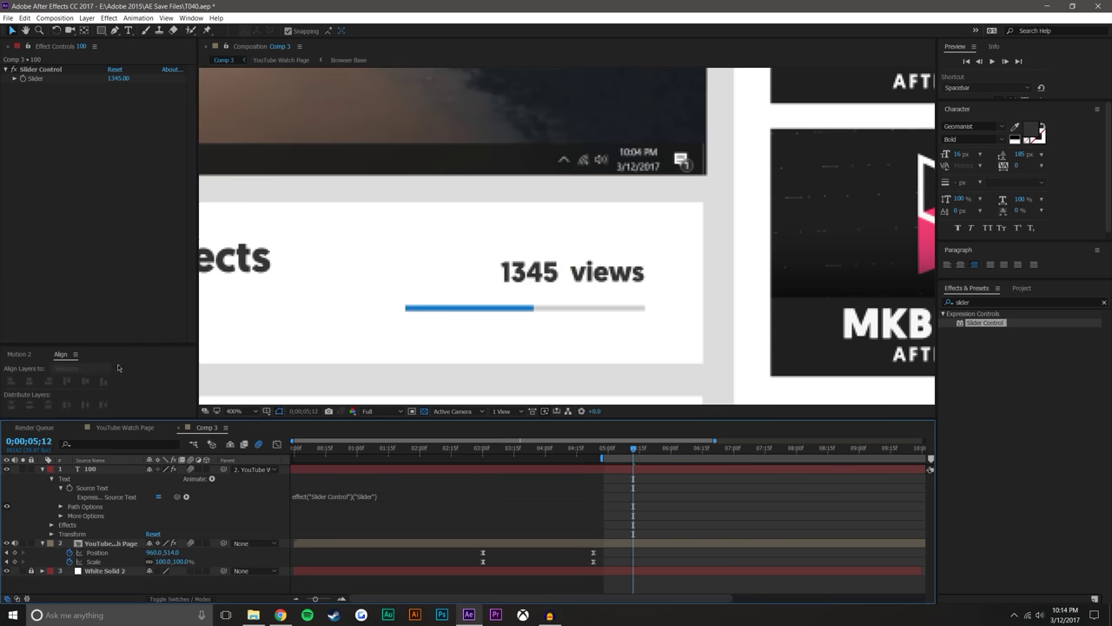
left_click(29, 84)
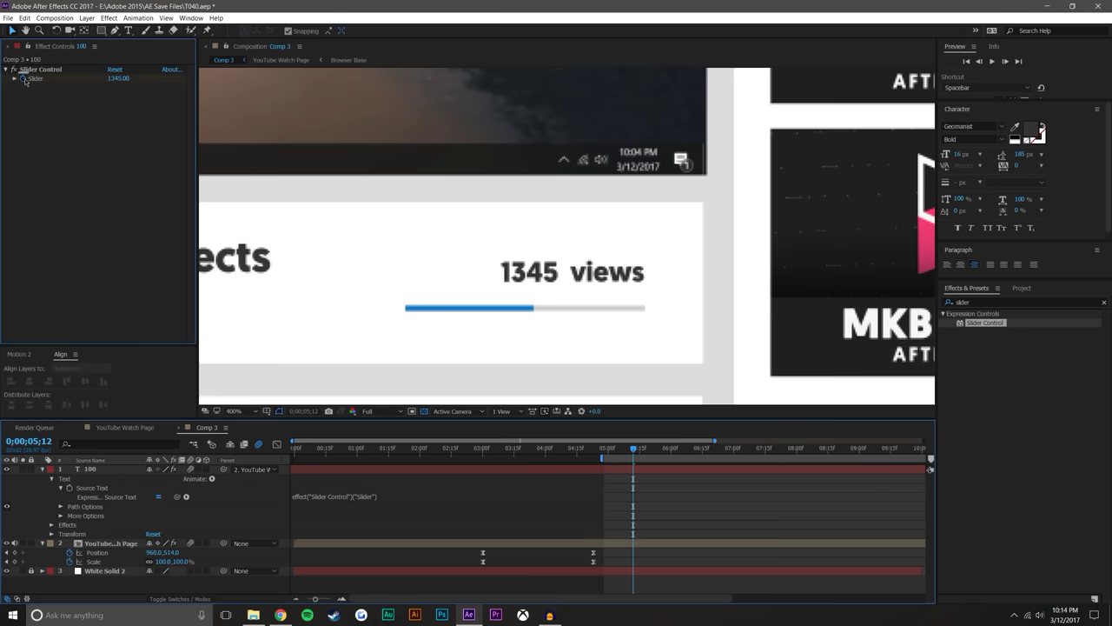
Add a Slider keyframe of 2629 at 0;00;07;00 and show the text layer's keyframes in the timeline.
left_click(732, 452)
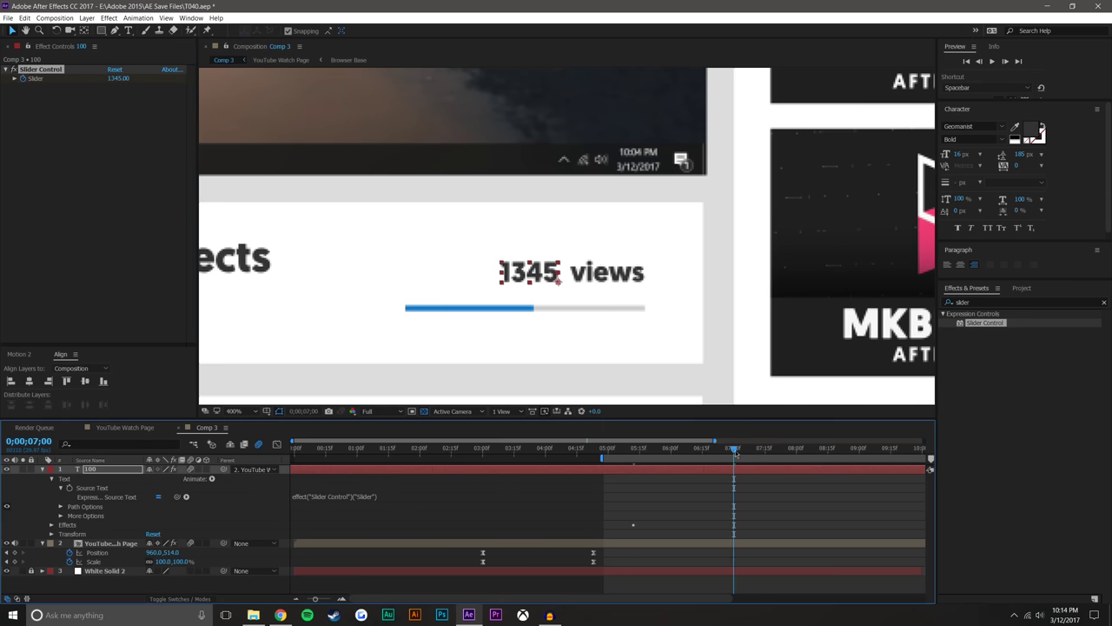
left_click_drag(44, 80, 168, 80)
key("u")
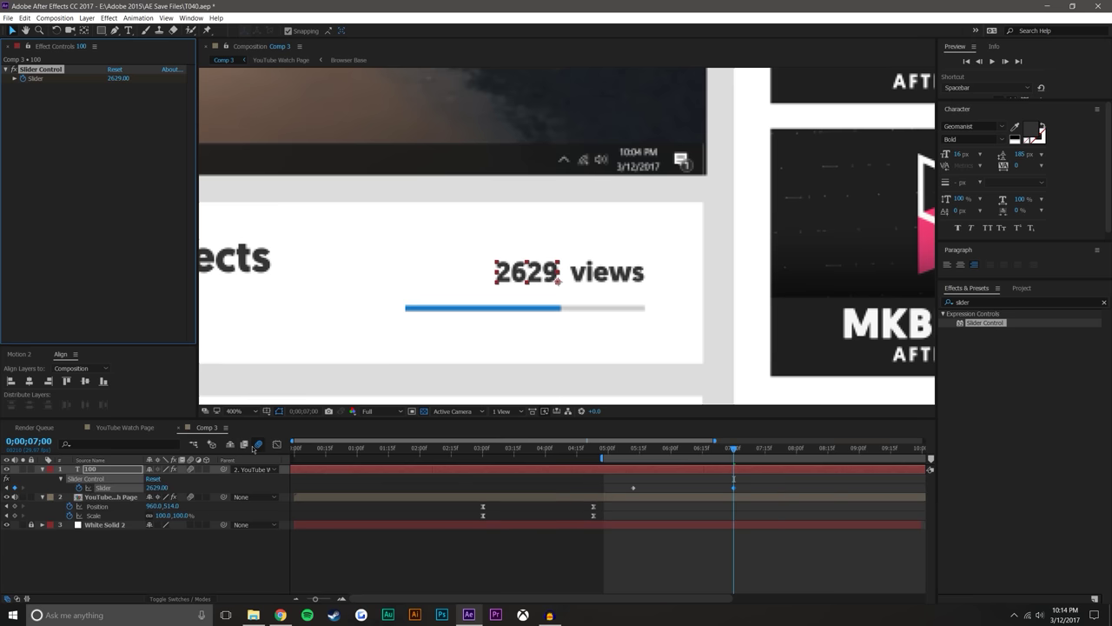
Preview the counter's animation between its two Slider keyframes and check intermediate frames.
left_click(774, 561)
key("space")
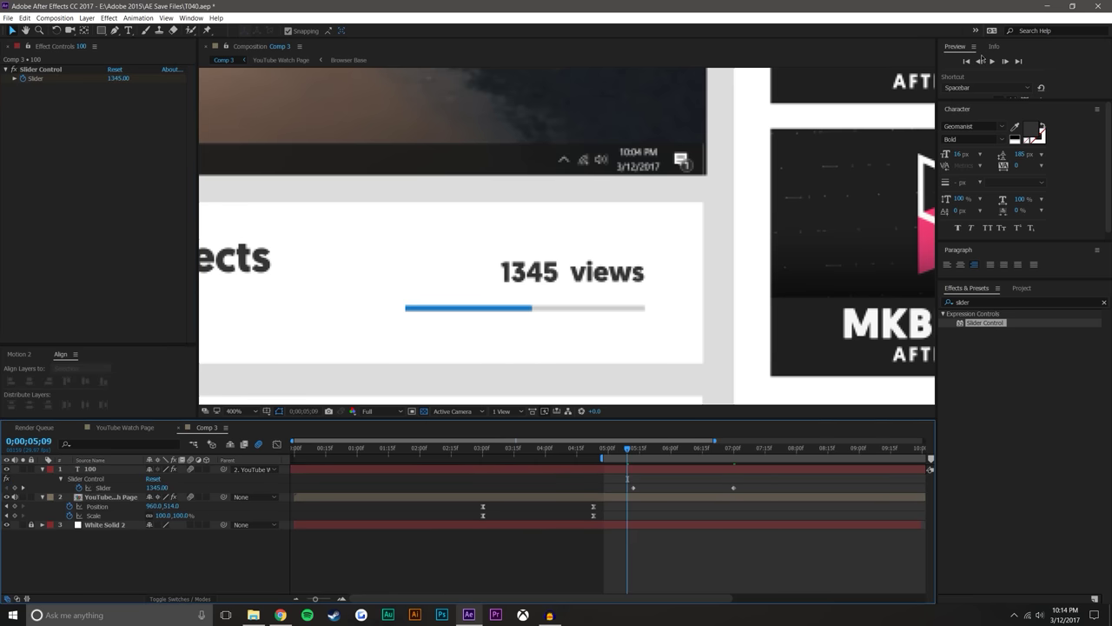
left_click(993, 61)
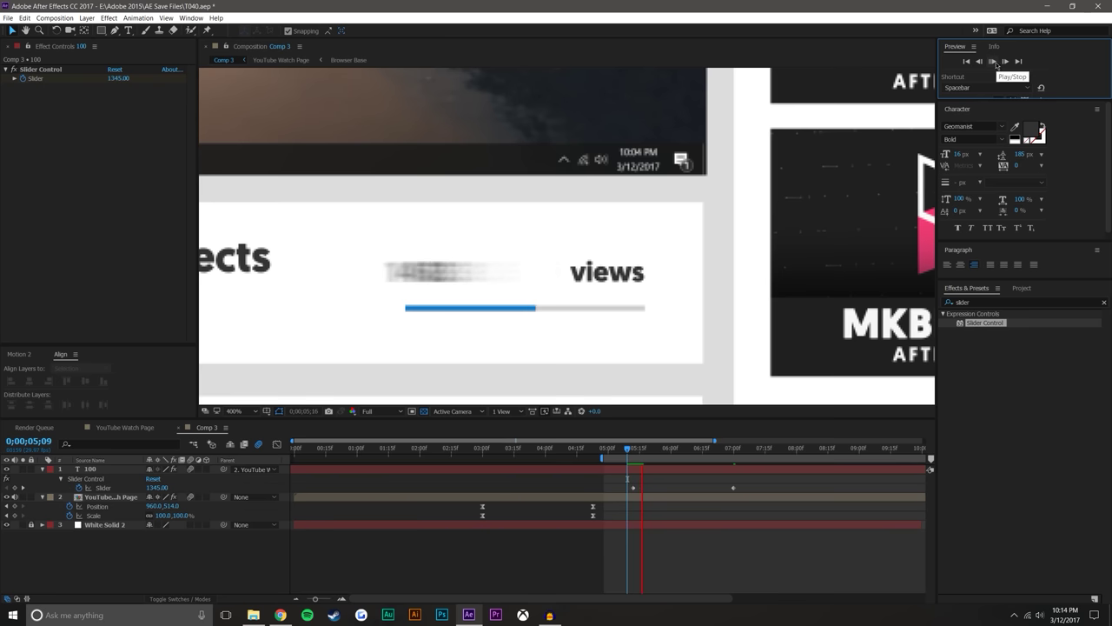
left_click(684, 448)
left_click(748, 448)
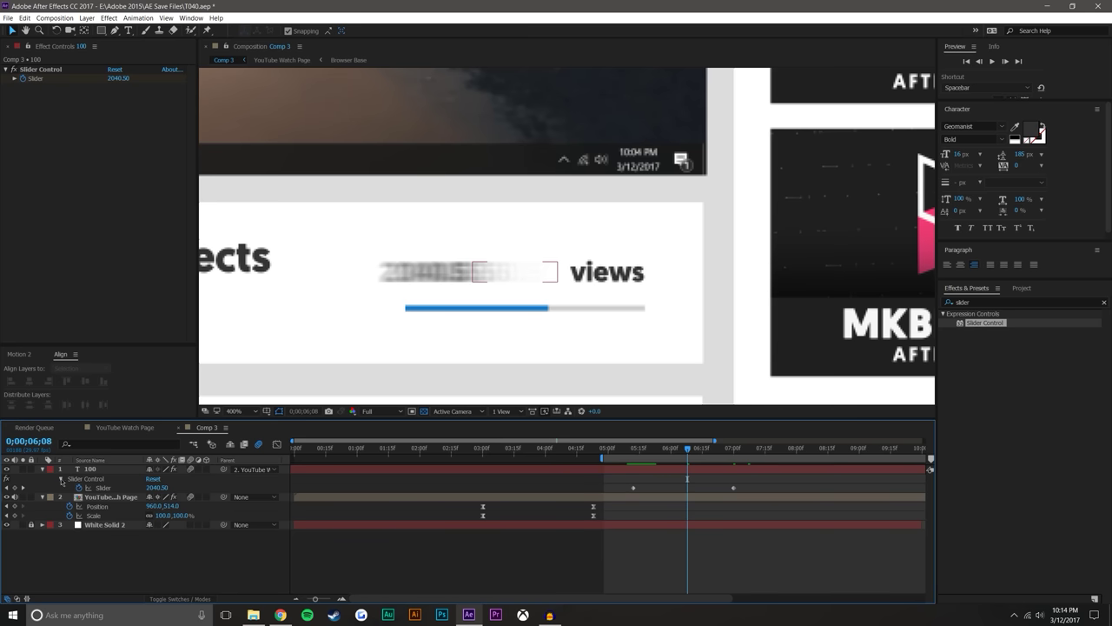
Wrap the 100 layer's Source Text expression in Math.round() so it reads Math.round(effect("Slider Control")("Slider")), and preview the counter.
left_click(61, 479)
left_click(61, 479)
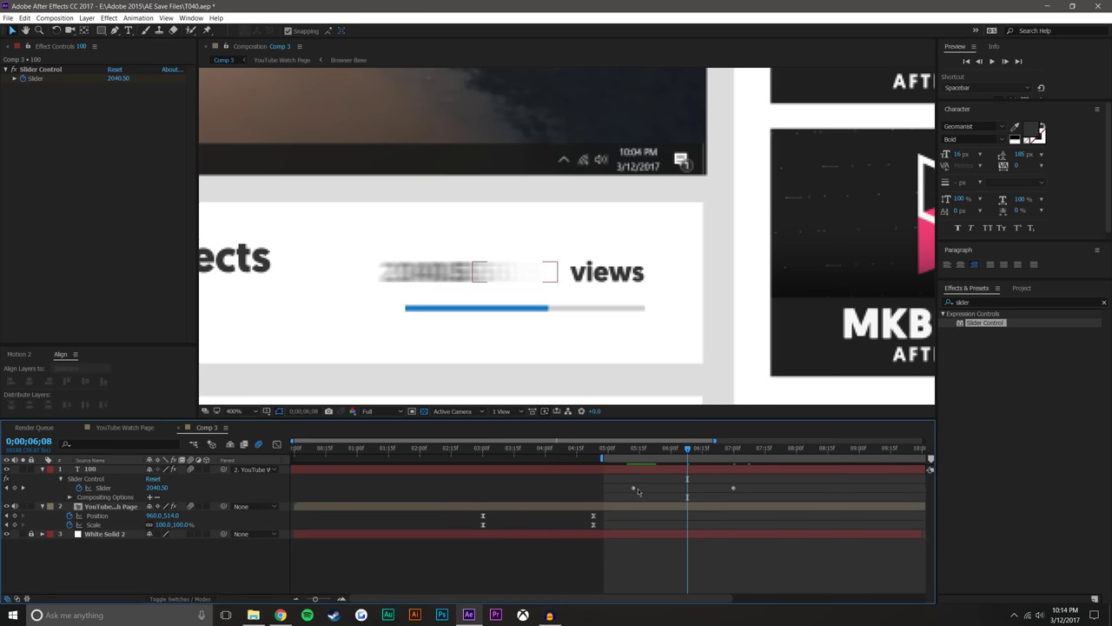
left_click(60, 478)
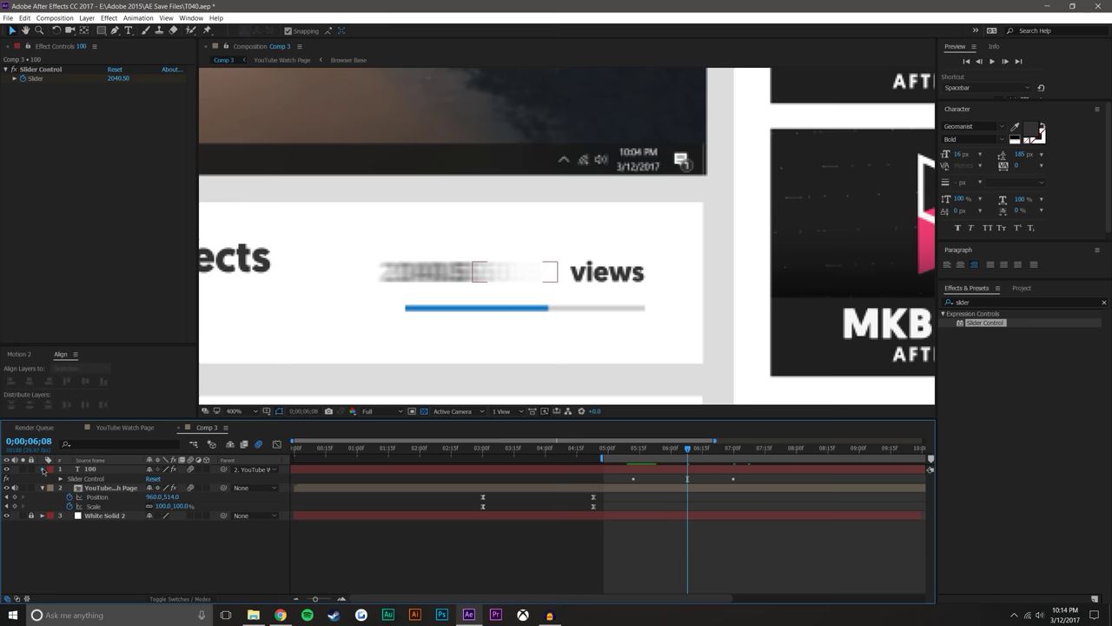
left_click(42, 469)
left_click(51, 479)
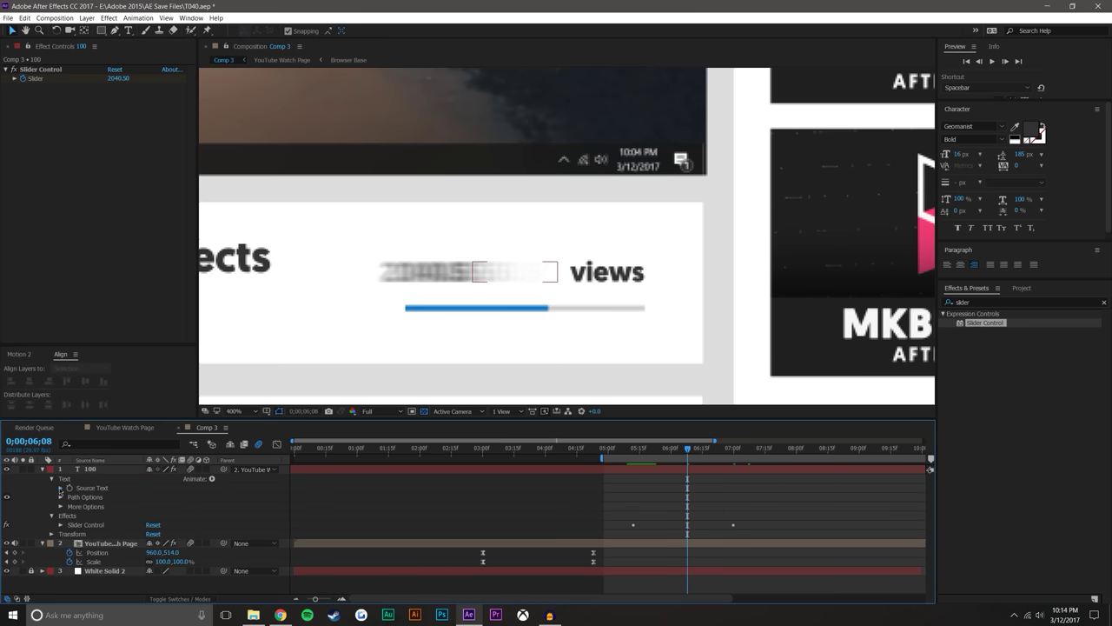
left_click(61, 487)
left_click(354, 500)
left_click(309, 496)
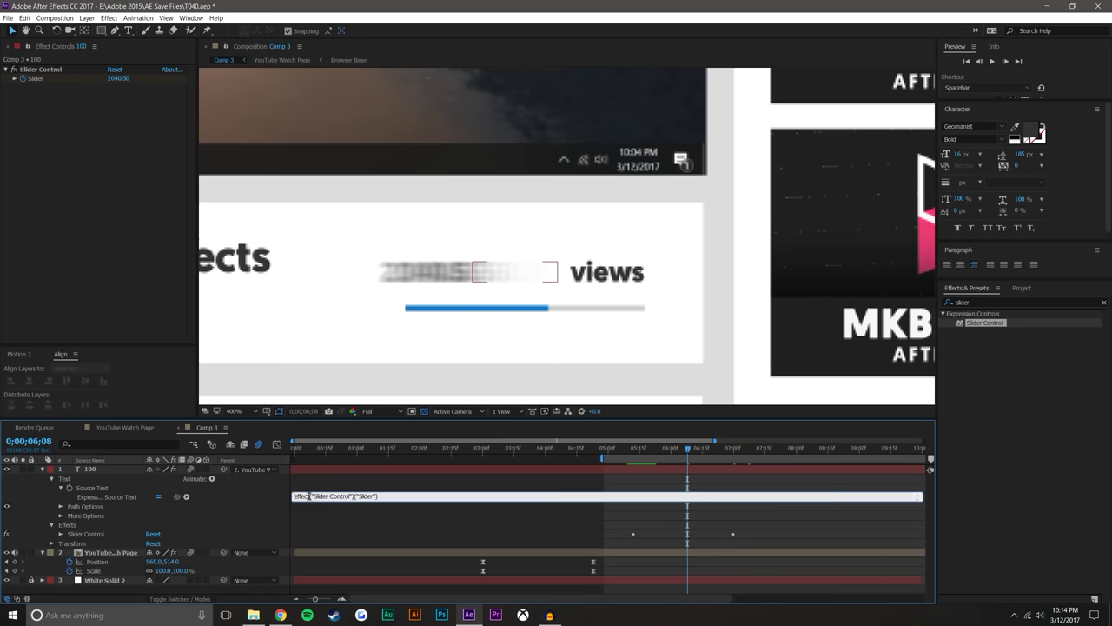
type("Math.round(")
left_click(801, 516)
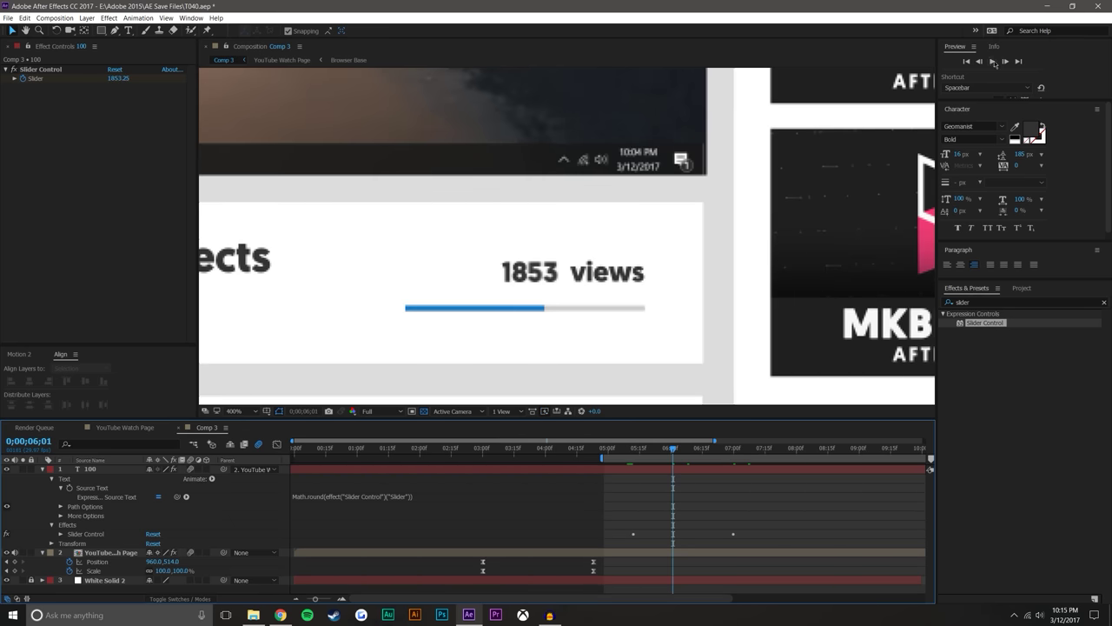
left_click(993, 61)
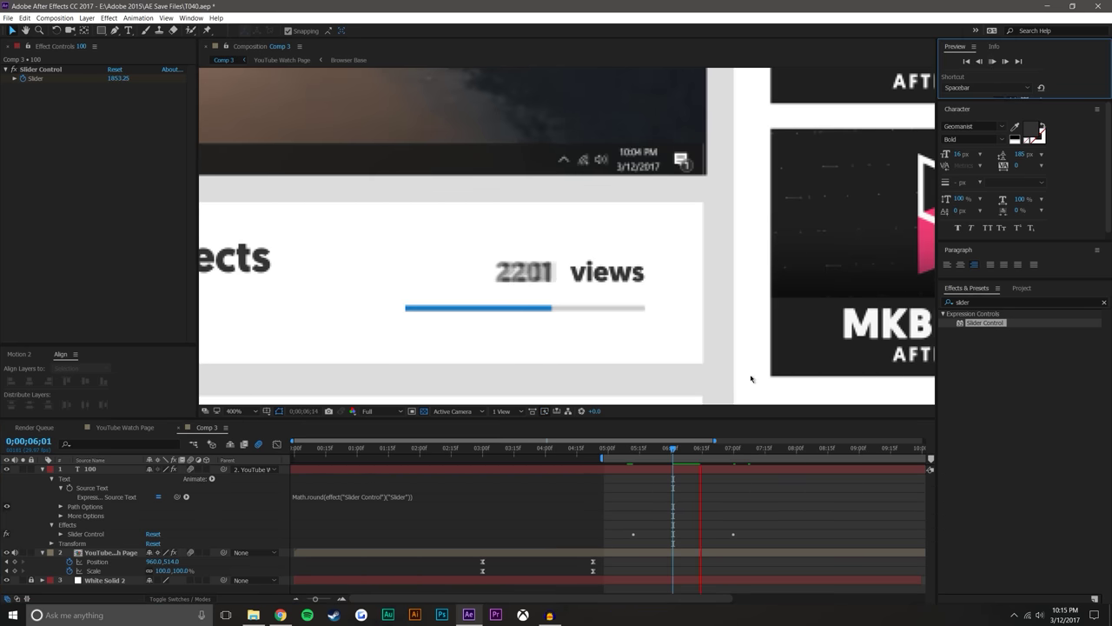
left_click(266, 529)
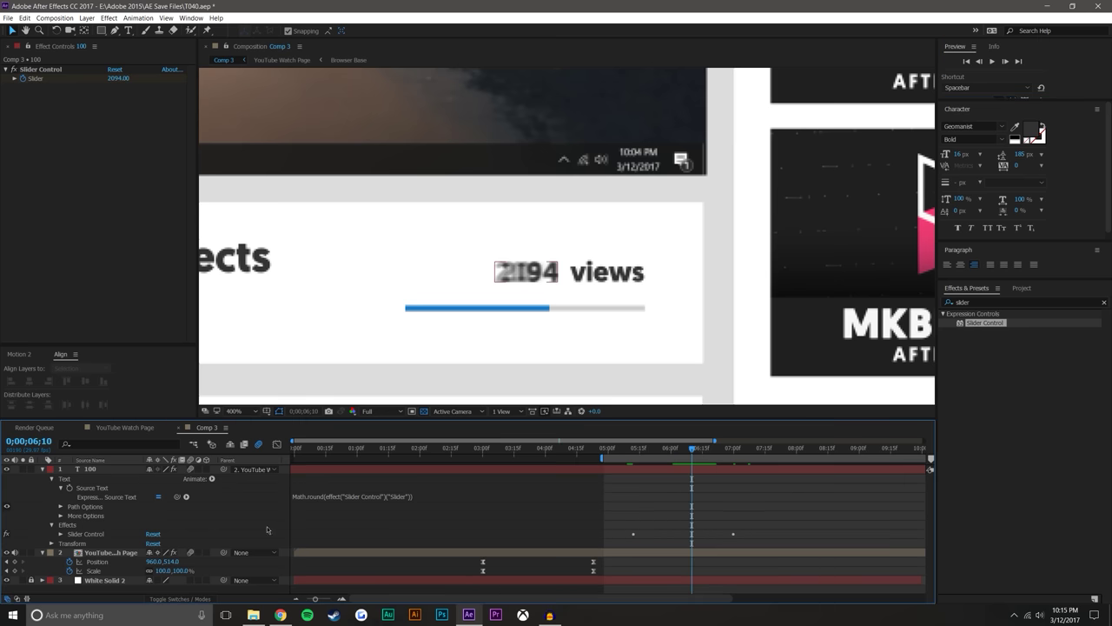
Switch to the browser, copy the full comma-formatting expression from the Creative COW forum post, and return to After Effects.
key("alt+Tab")
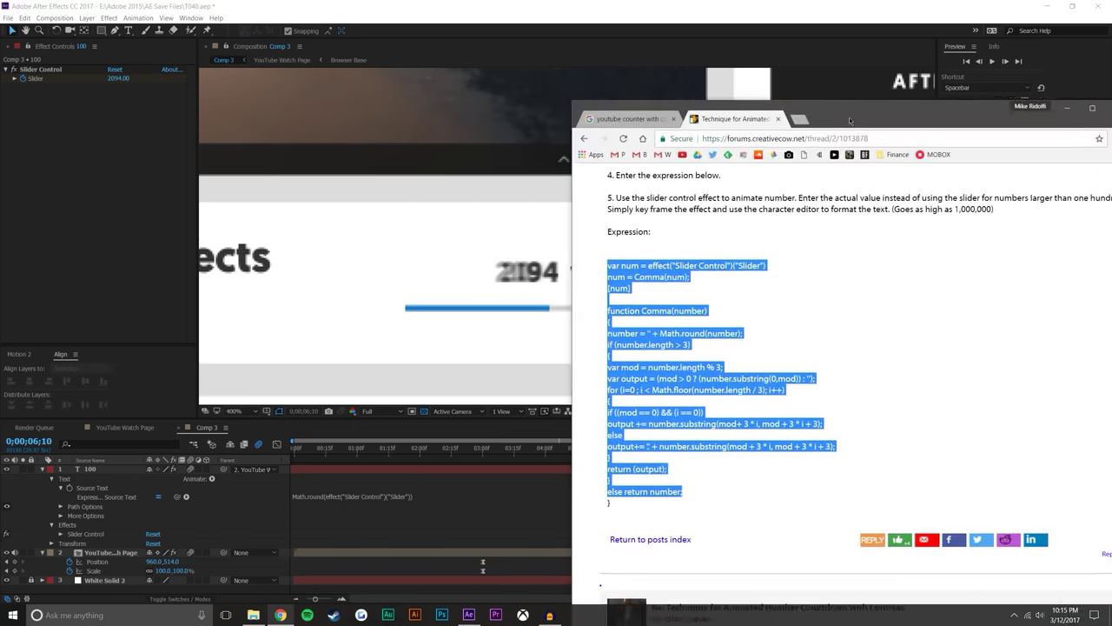
left_click(554, 244)
left_click_drag(568, 206, 646, 449)
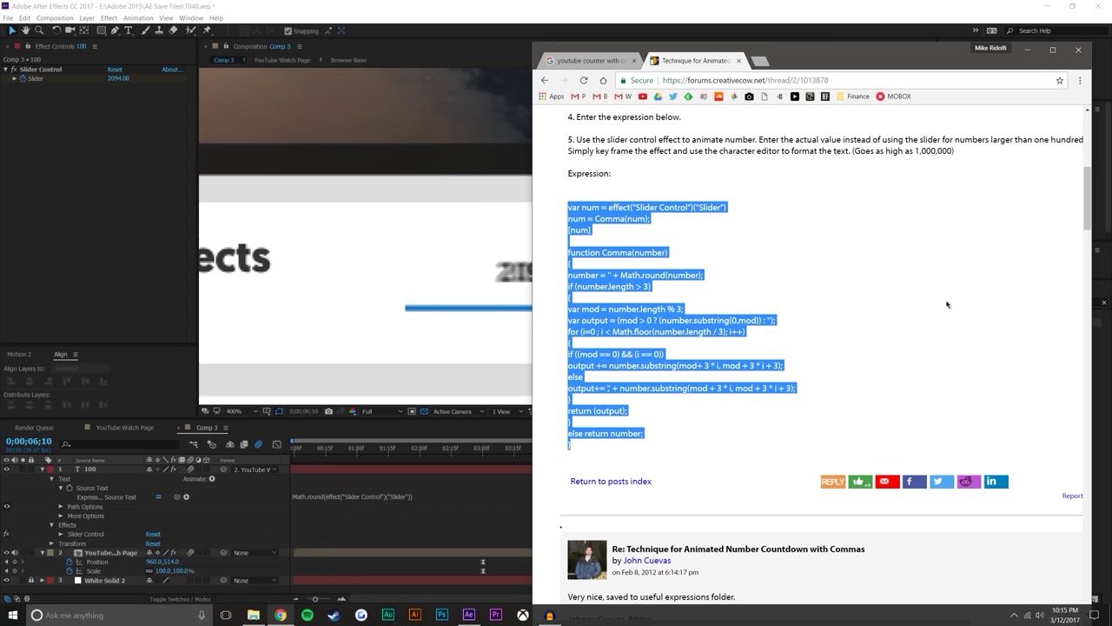
left_click(775, 239)
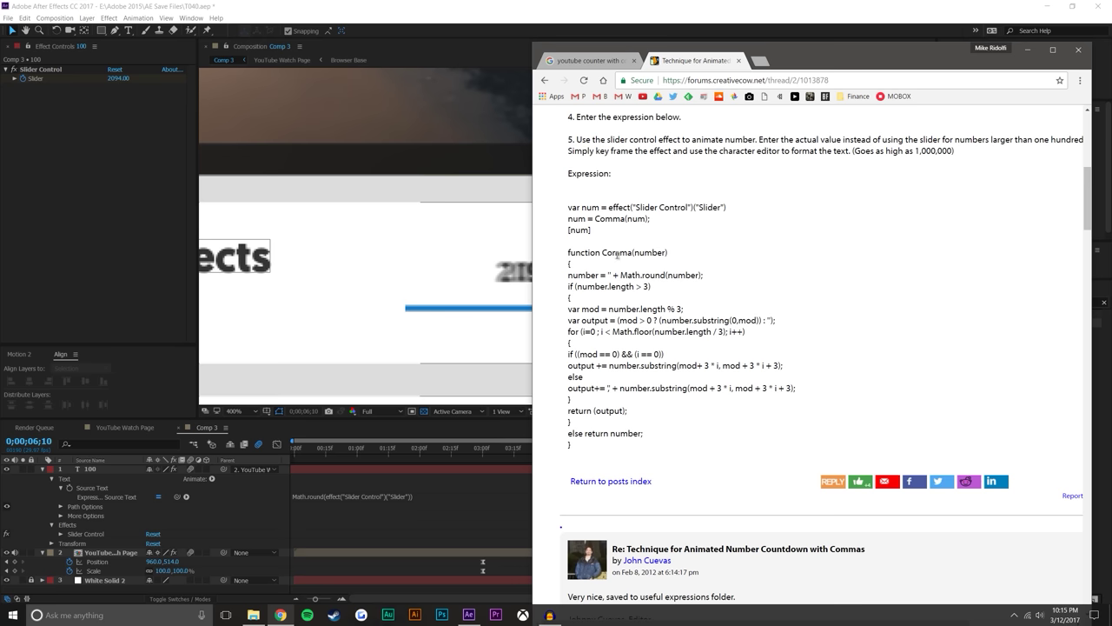
right_click(627, 252)
left_click(727, 244)
left_click_drag(808, 65, 786, 71)
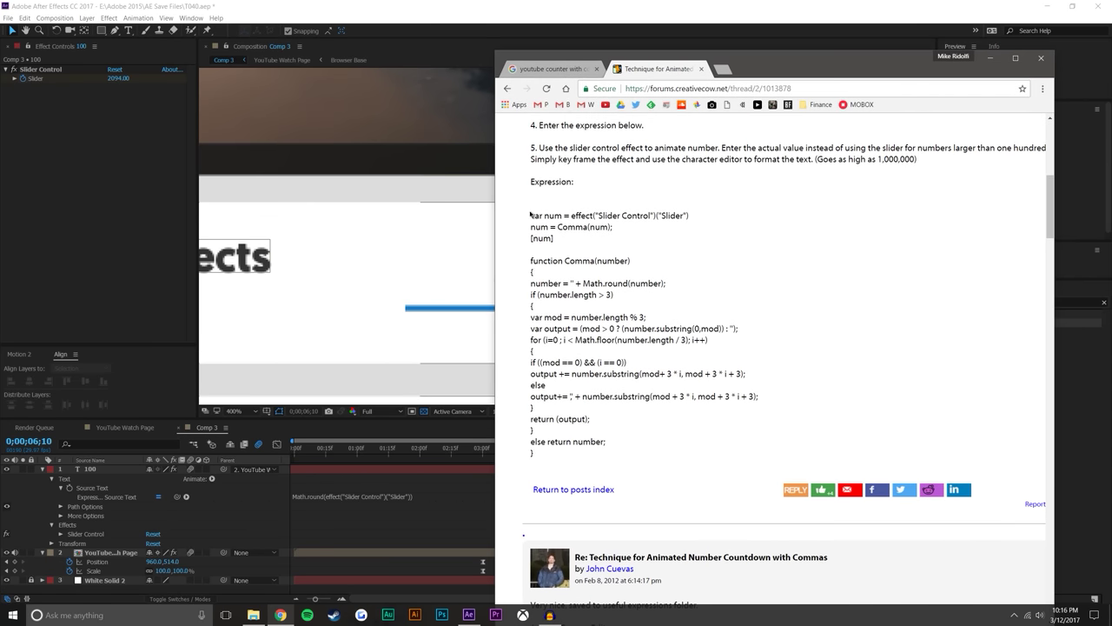
left_click_drag(531, 213, 648, 456)
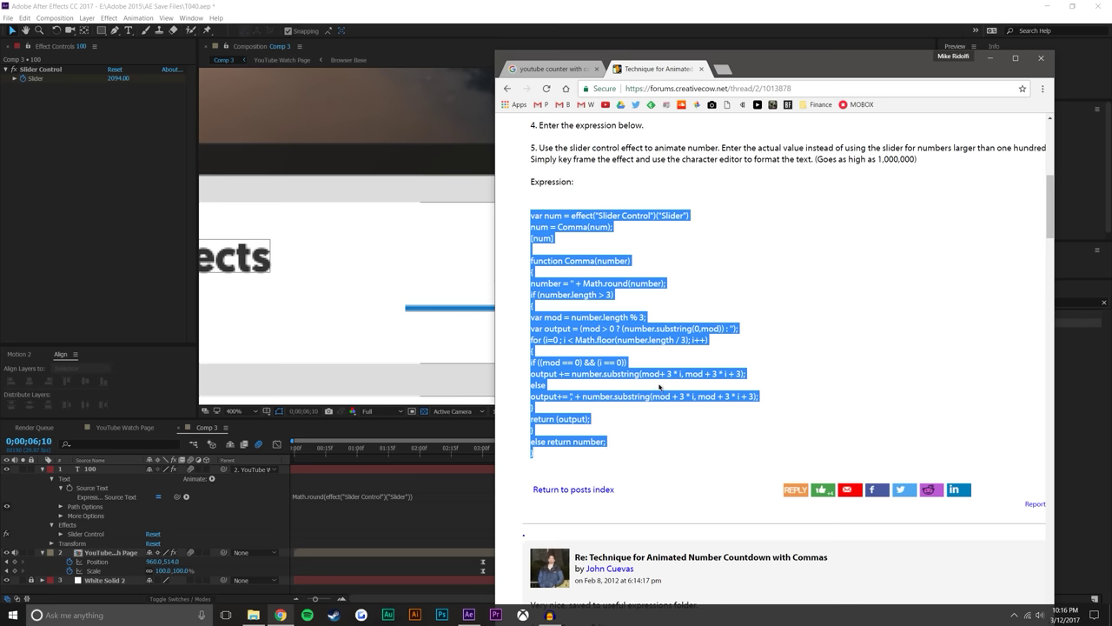
left_click(989, 58)
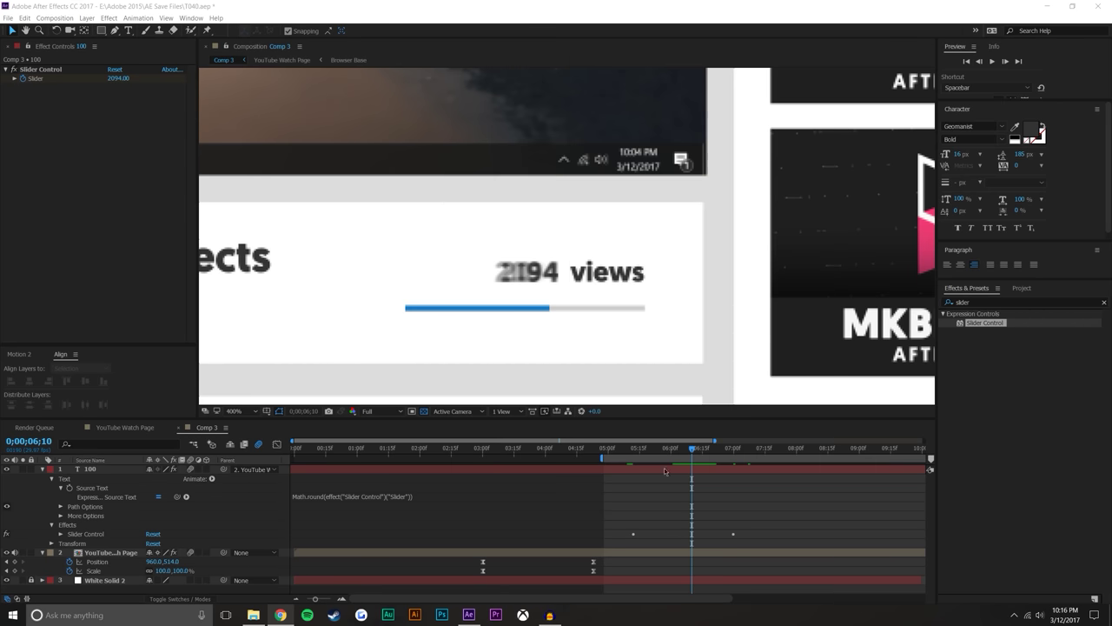
Replace the 100 layer's Source Text expression with the copied comma-formatting code.
left_click(400, 496)
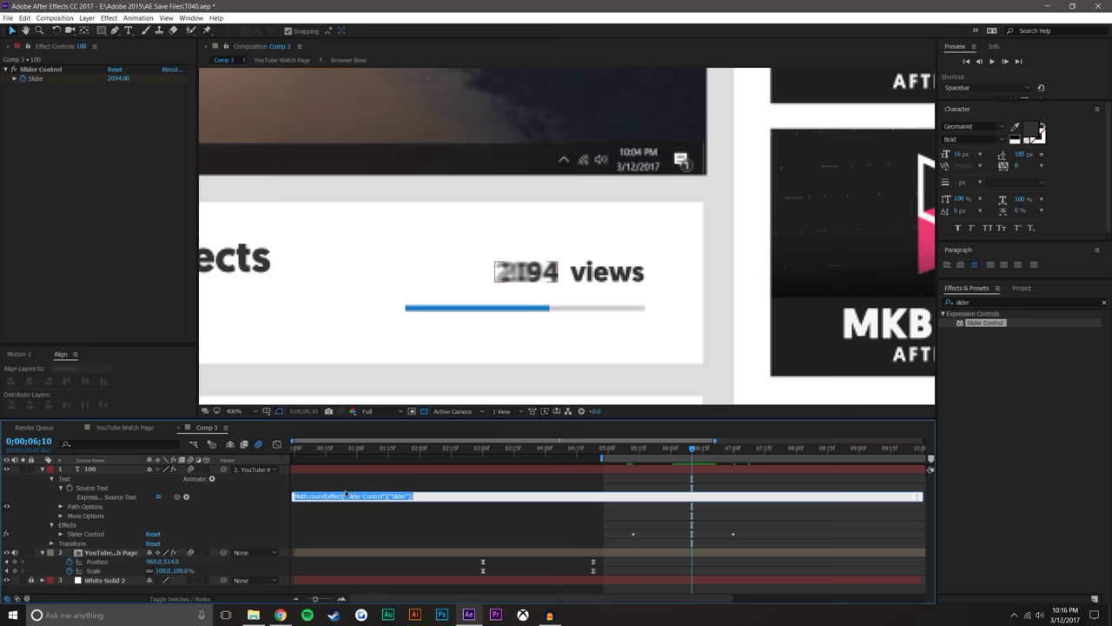
key("ctrl+v")
left_click(756, 531)
left_click(739, 484)
left_click(103, 488)
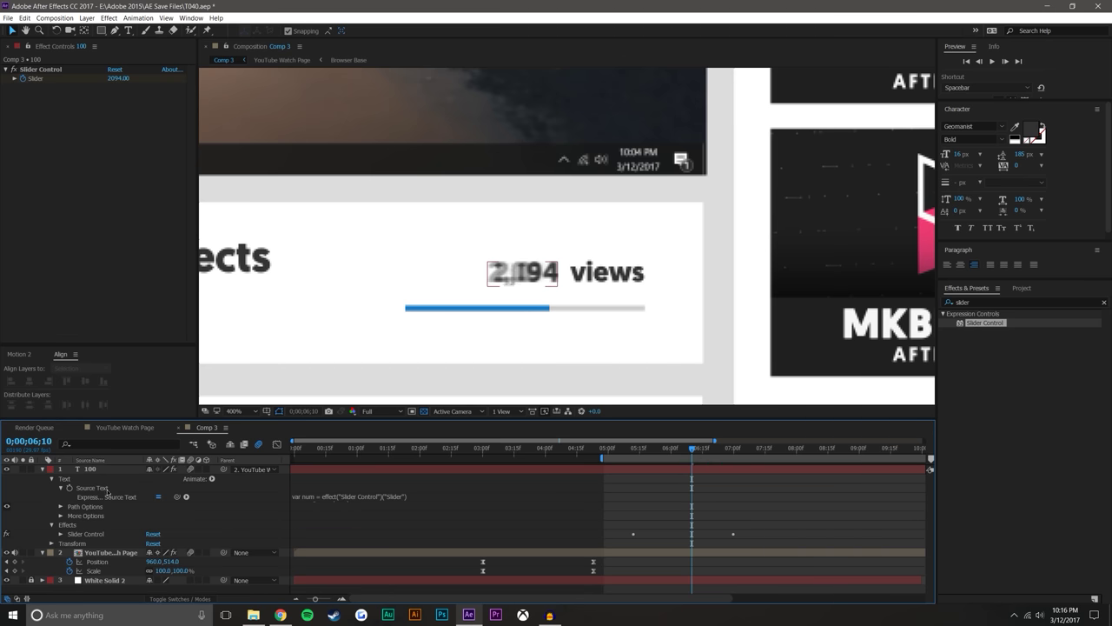
Preview the comma-formatted counter from about 0;00;05;17 and view the whole page composition at 100%.
left_click_drag(628, 449, 644, 450)
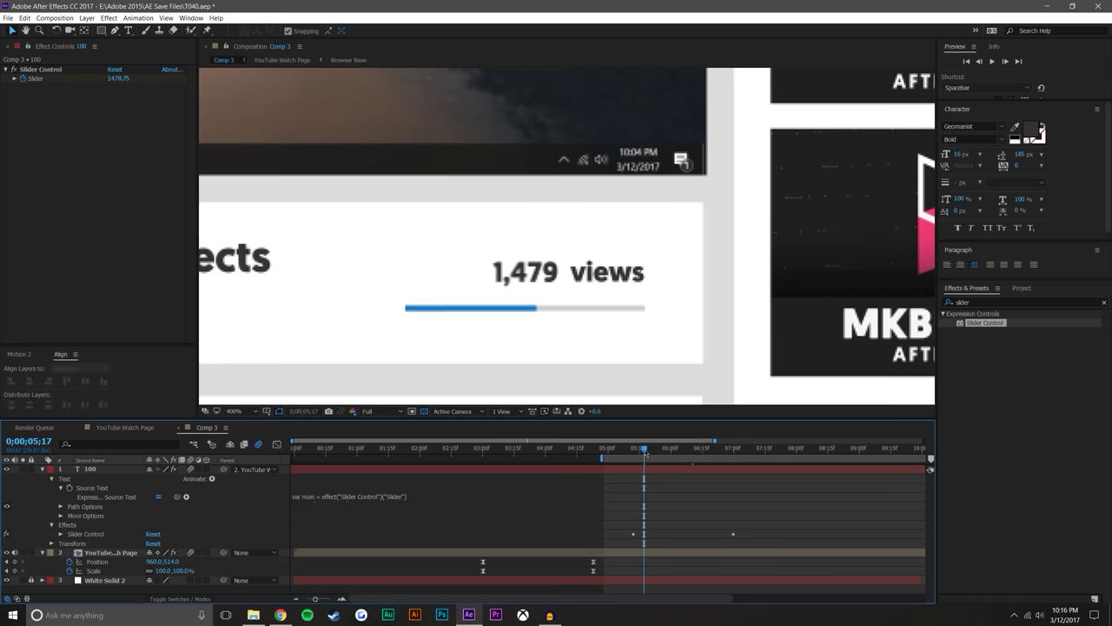
left_click(991, 61)
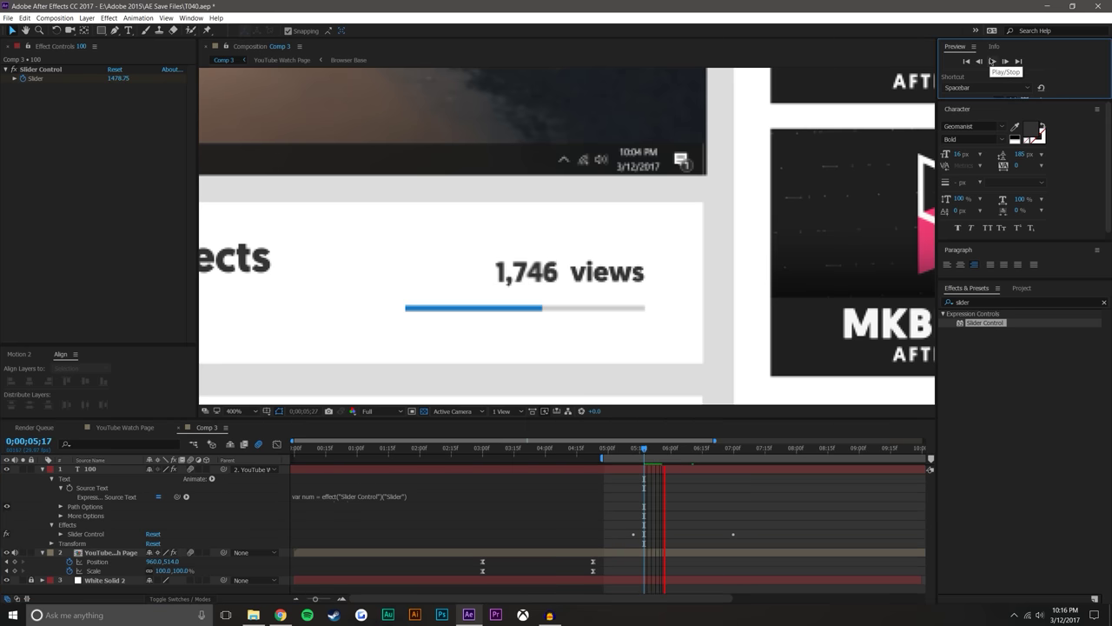
left_click(629, 450)
scroll(576, 271, "down", 2)
left_click_drag(573, 262, 636, 351)
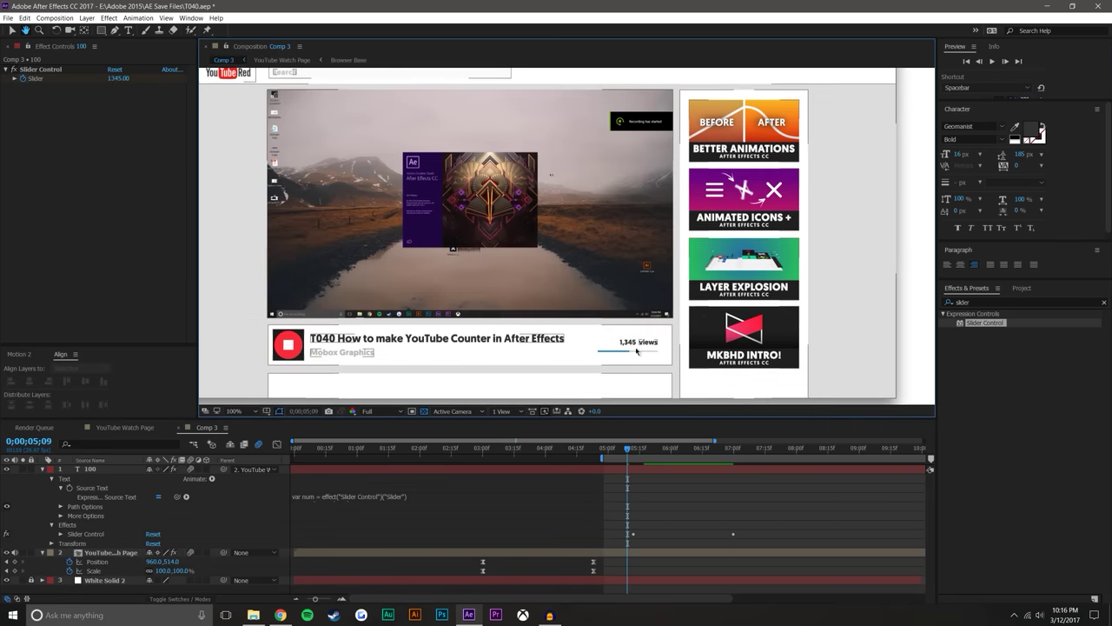
left_click(548, 615)
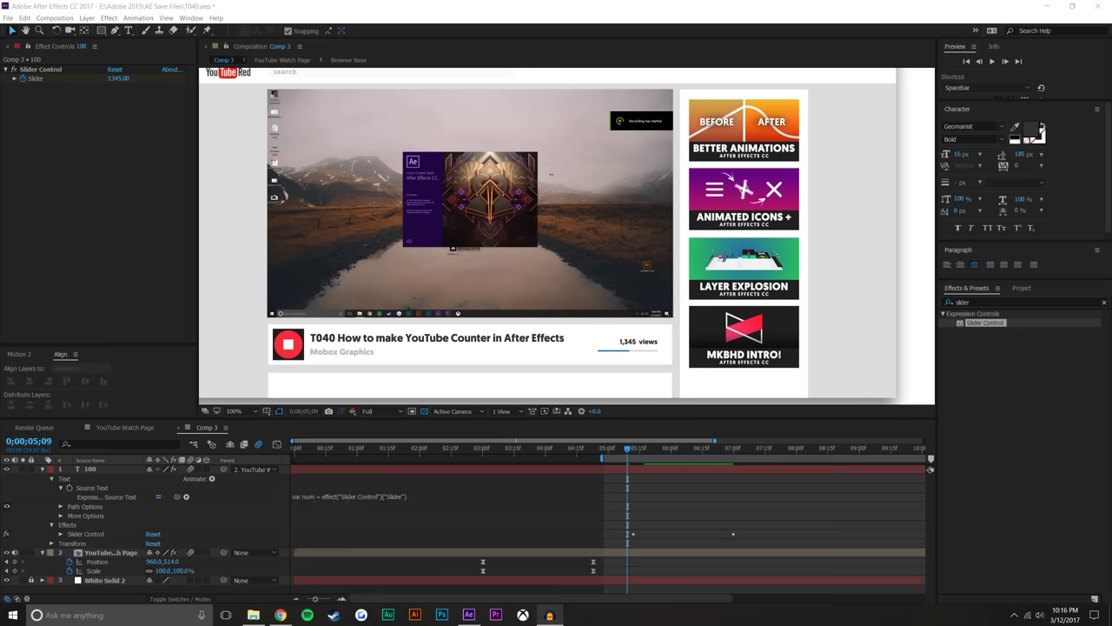
left_click(744, 487)
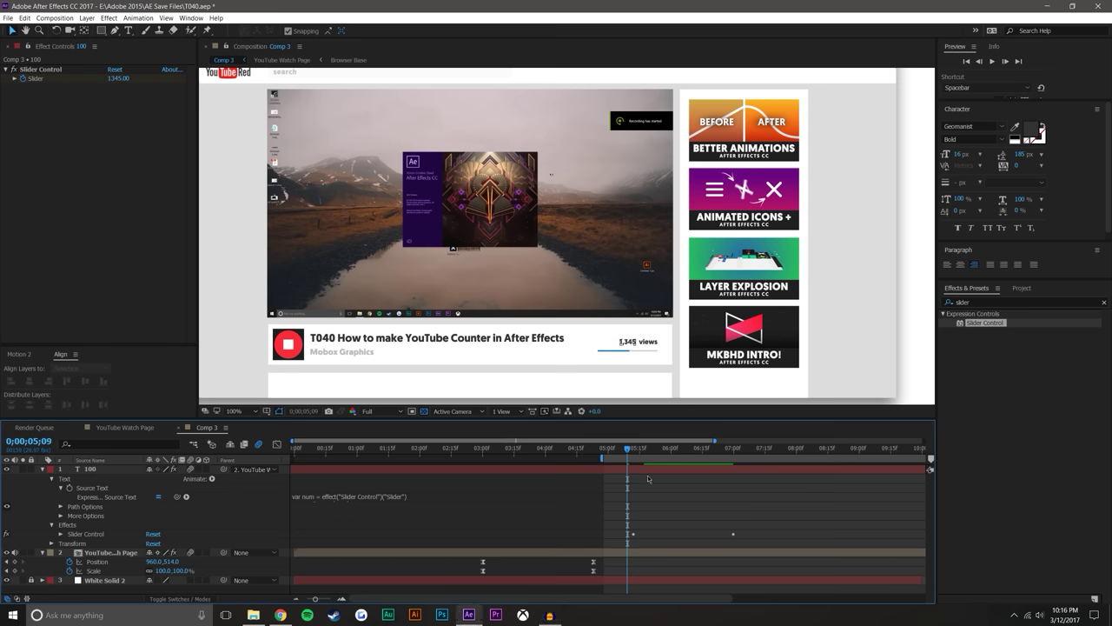
Show the text layer's keyframes and move the last Slider keyframe to just before 10 seconds.
left_click(139, 532)
key("u")
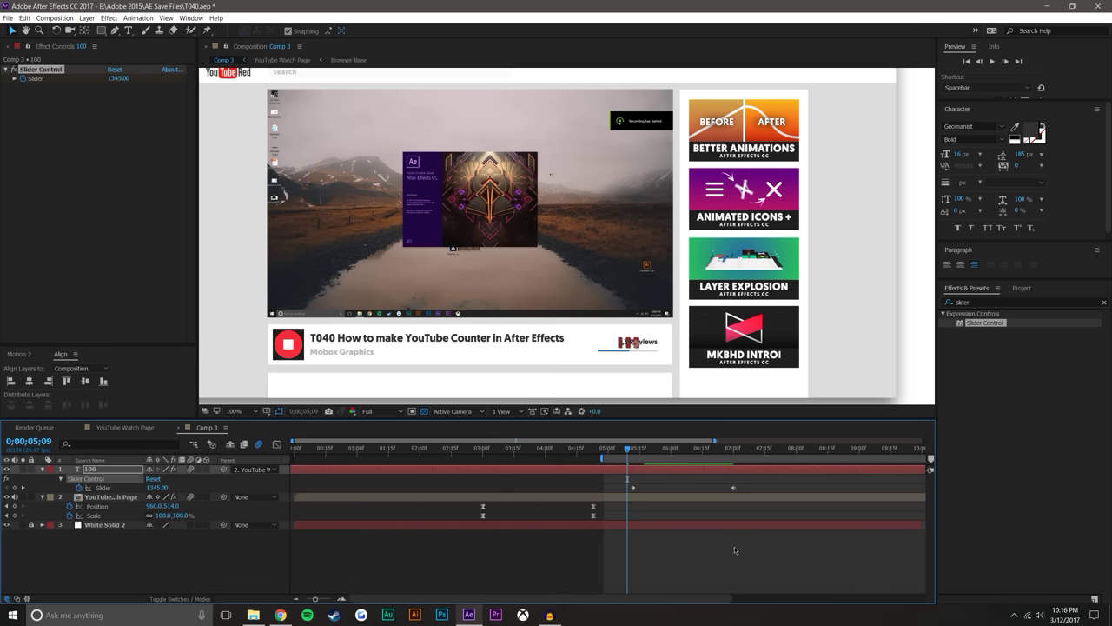
left_click_drag(734, 487, 909, 487)
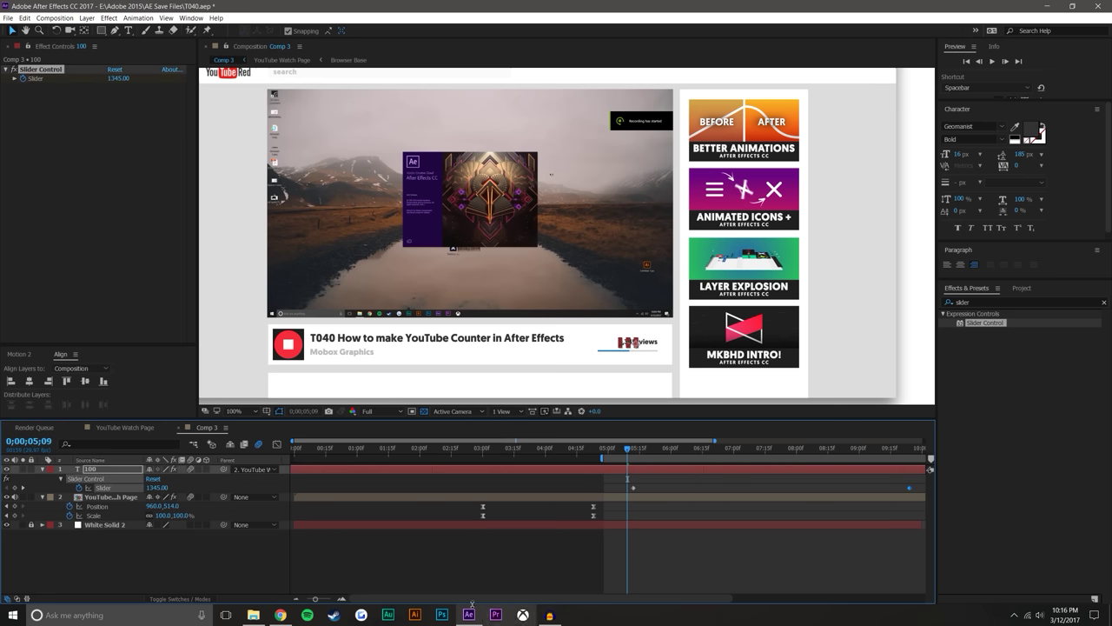
Unlock the White Solid 2 layer, extend it to the composition's end at 15 seconds, and lock it again.
left_click(297, 599)
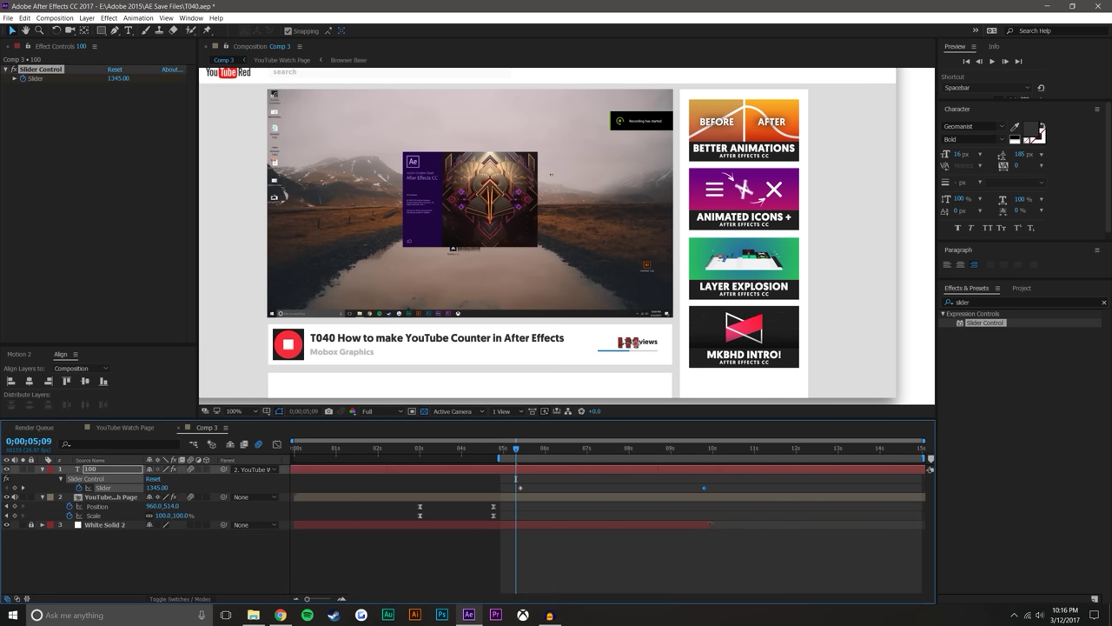
left_click_drag(710, 524, 930, 514)
left_click(32, 525)
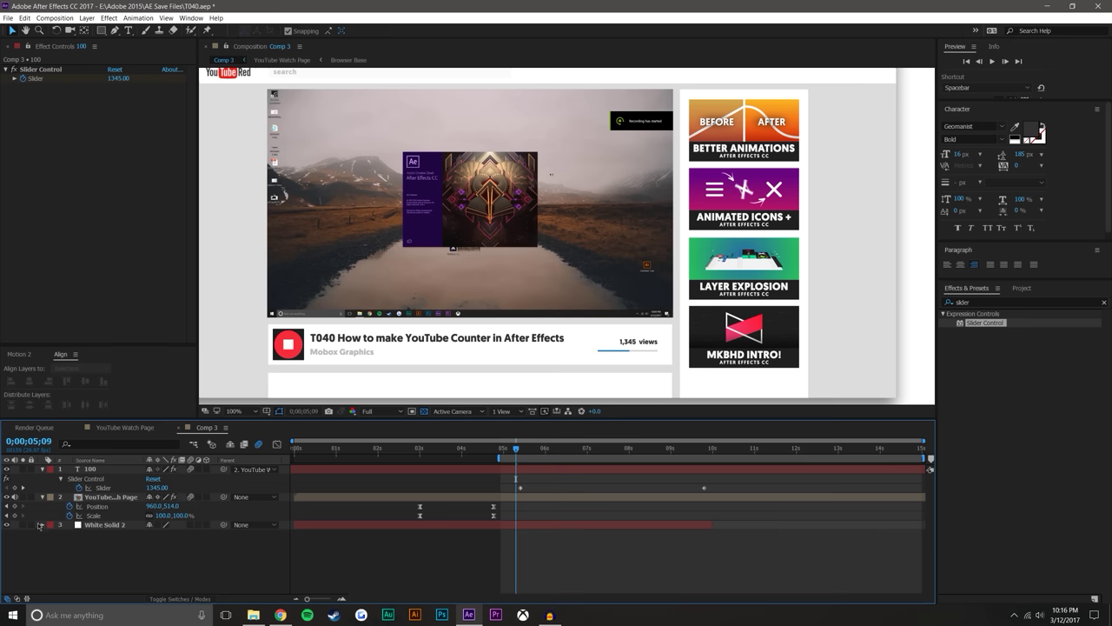
left_click(39, 525)
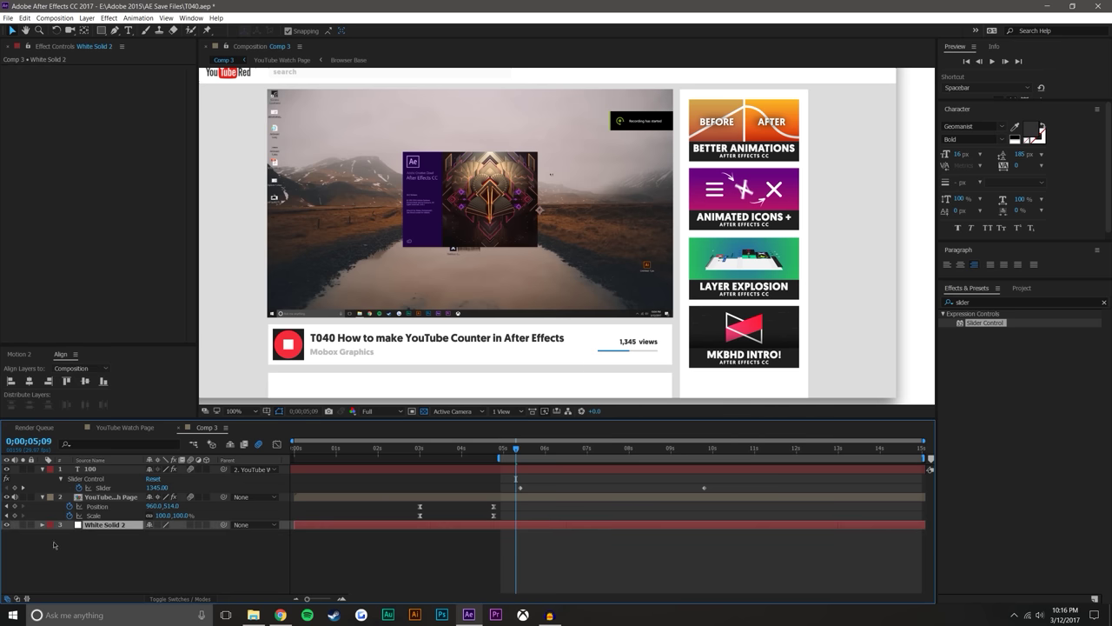
left_click(31, 524)
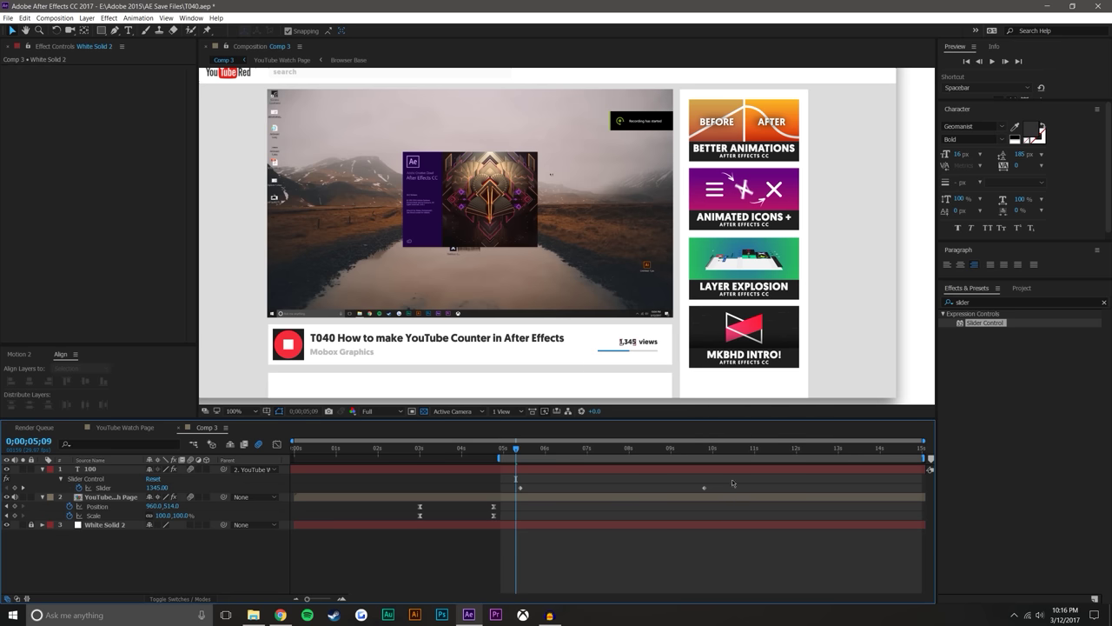
Move the last Slider keyframe to 0;00;14;01 and set the Slider keyframe at 0;00;05;12 to 100.
left_click_drag(705, 489, 882, 488)
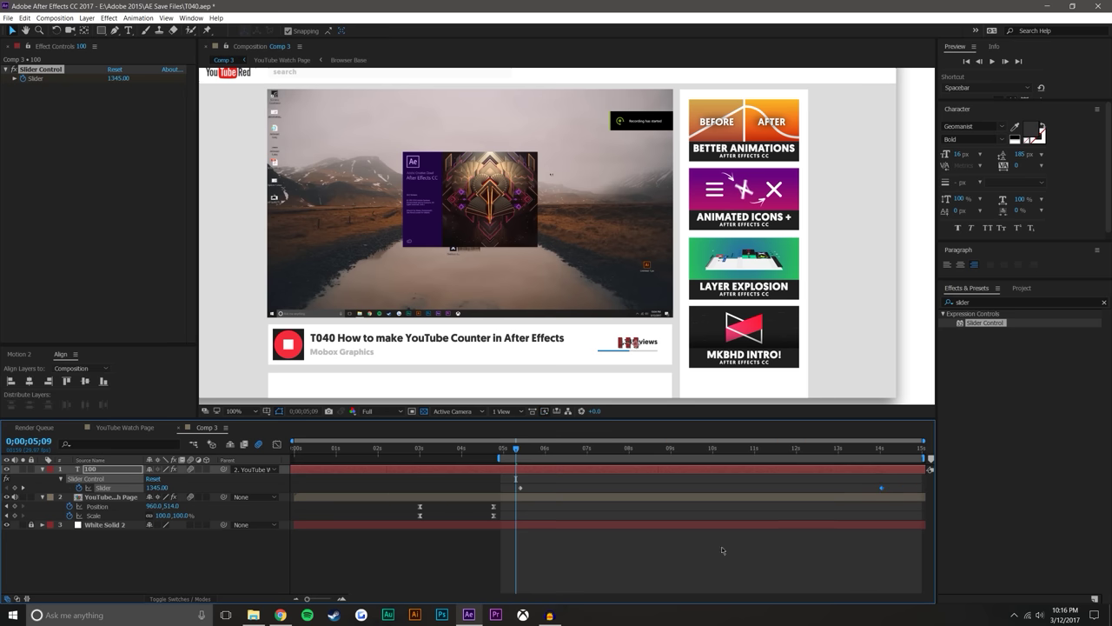
left_click(721, 549)
left_click(536, 452)
key("j")
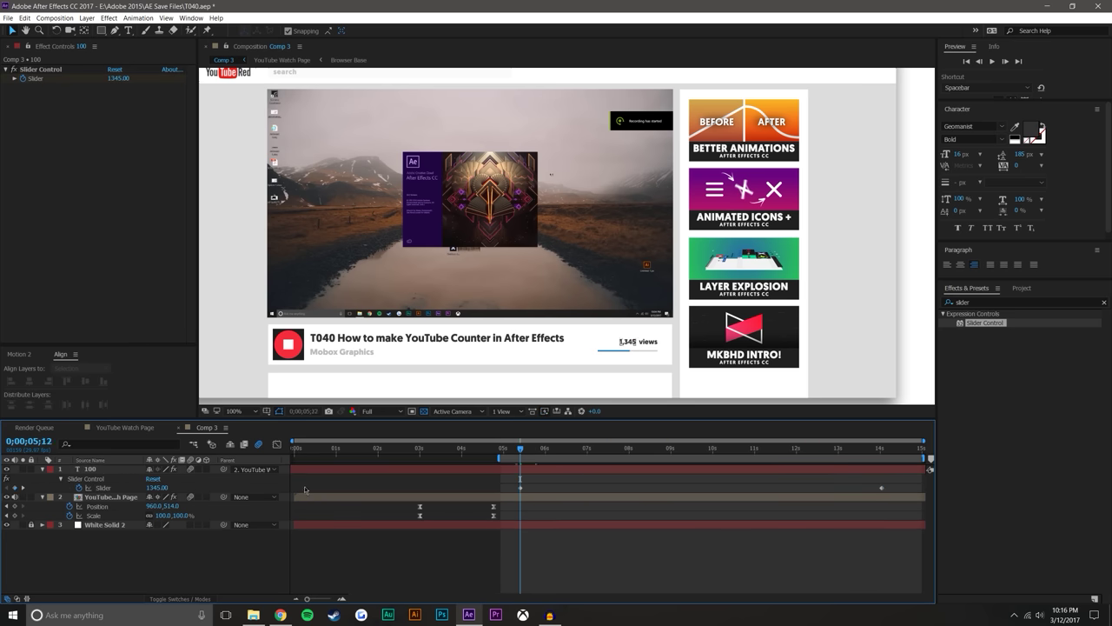
left_click(154, 488)
type("100")
key("Return")
Enter 3000000 as the value of the Slider keyframe at 0;00;14;01.
left_click(896, 450)
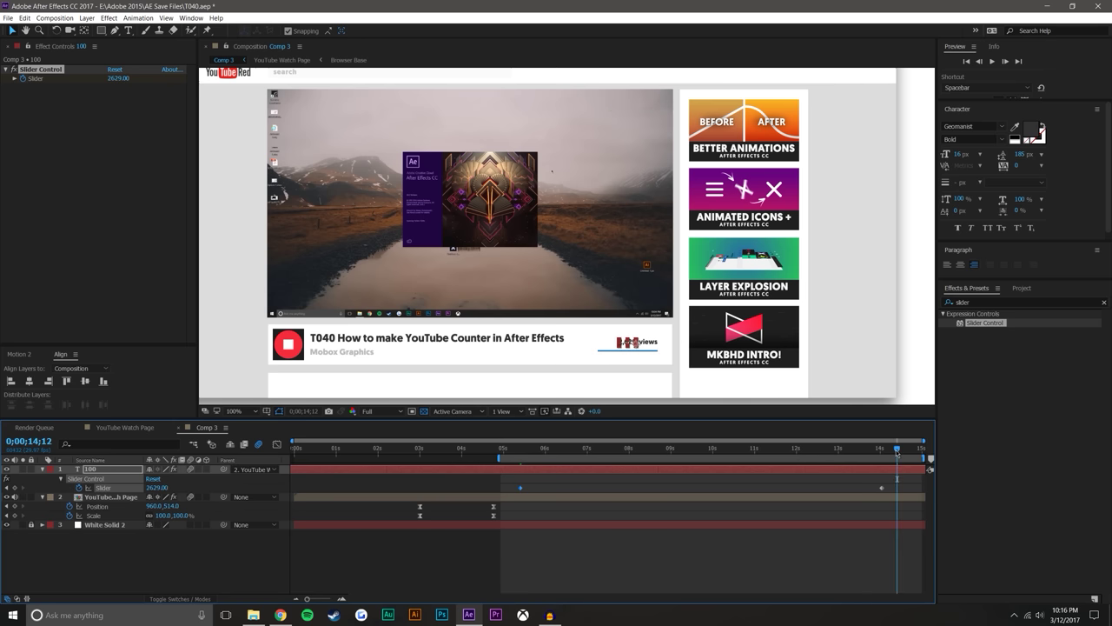
key("j")
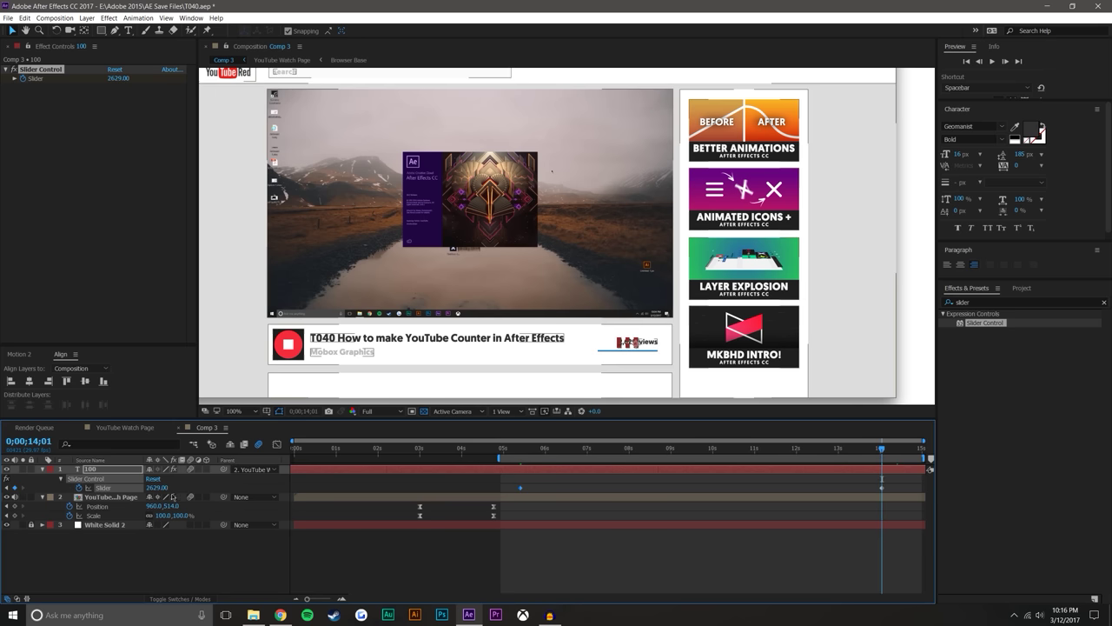
left_click(154, 487)
type("3")
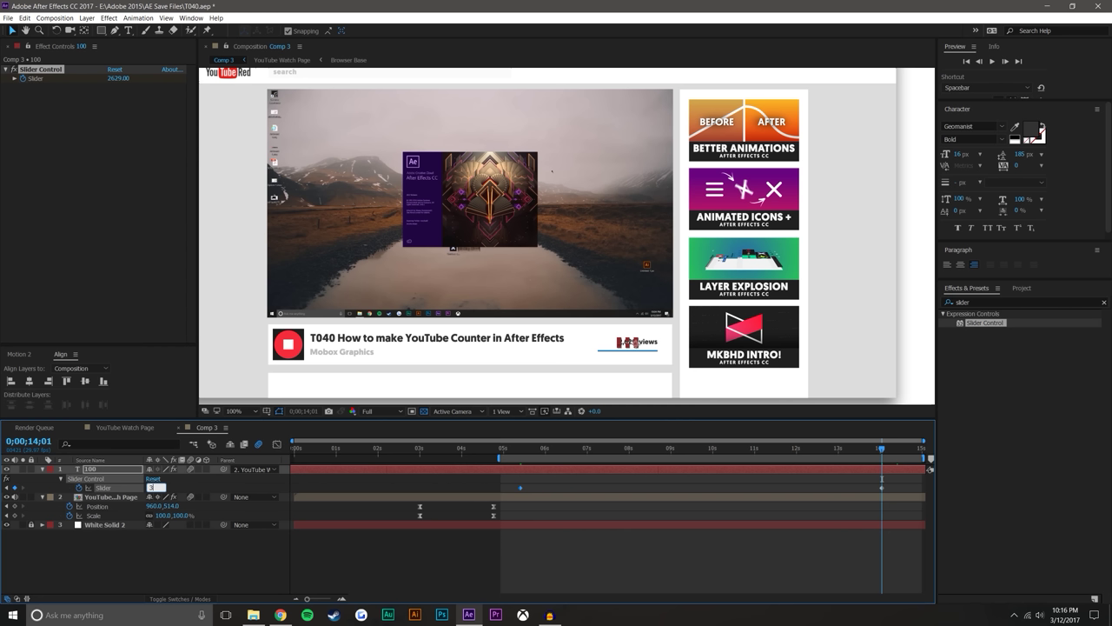
type("000000")
key("Return")
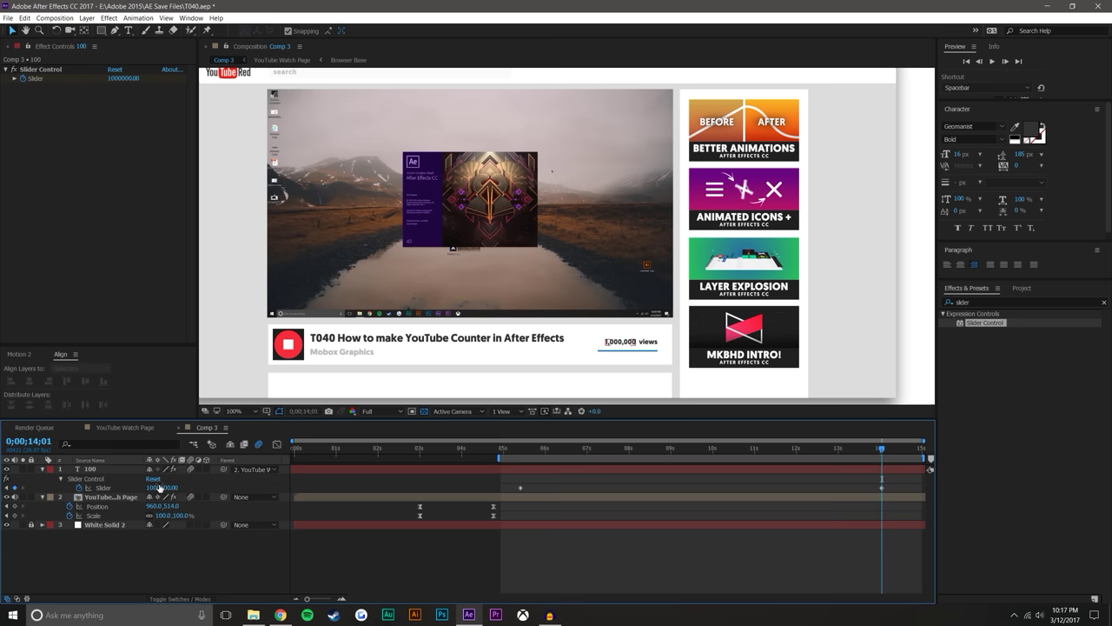
left_click(161, 487)
left_click(113, 504)
left_click(113, 490)
left_click(599, 550)
left_click(77, 480)
left_click(61, 479)
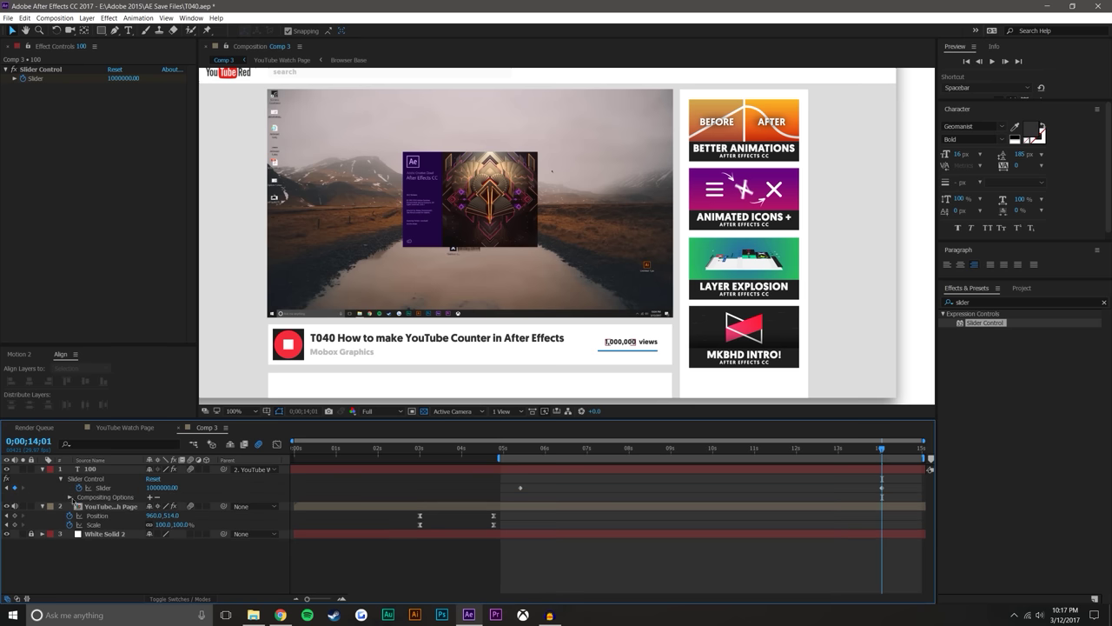
left_click(60, 478)
left_click(43, 470)
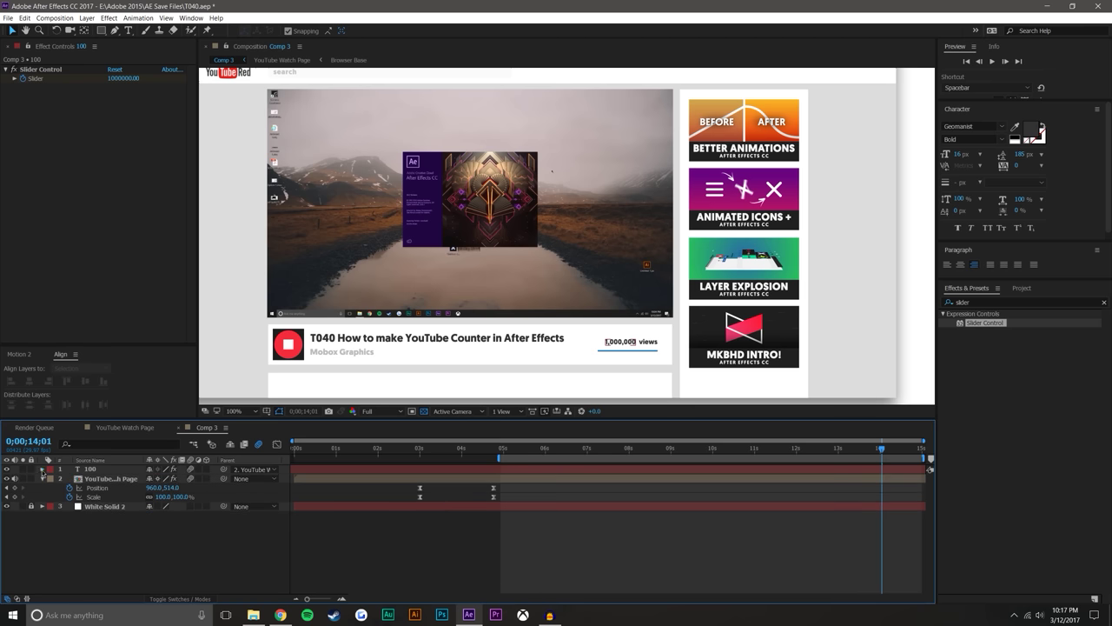
Open the text layer's Source Text expression and append *10 to the Slider reference in the var num line.
left_click(42, 469)
left_click(52, 479)
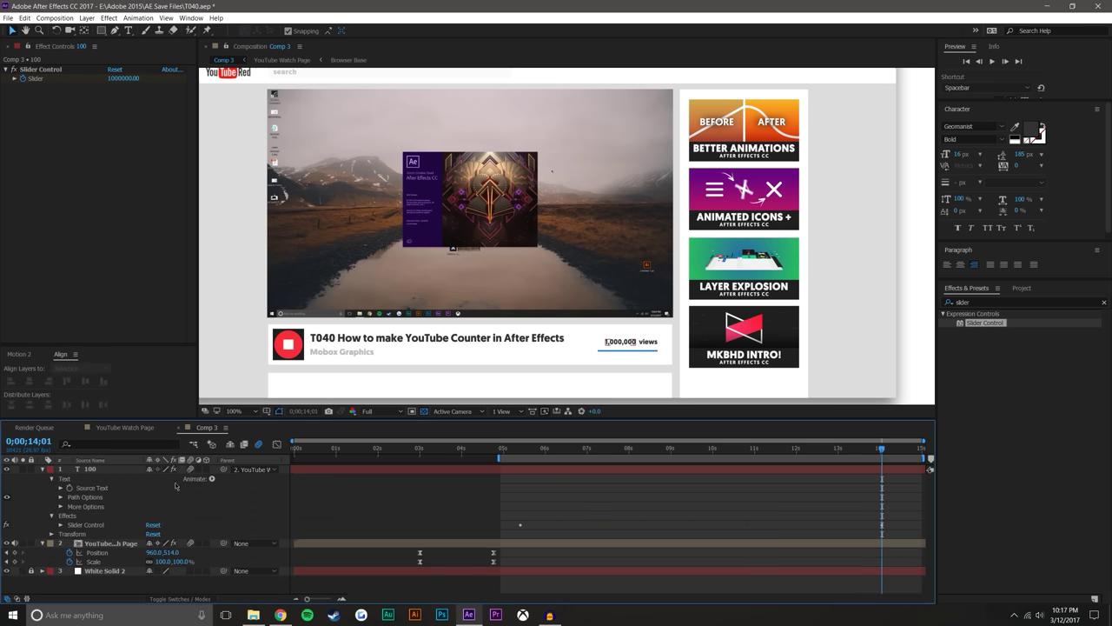
left_click(60, 487)
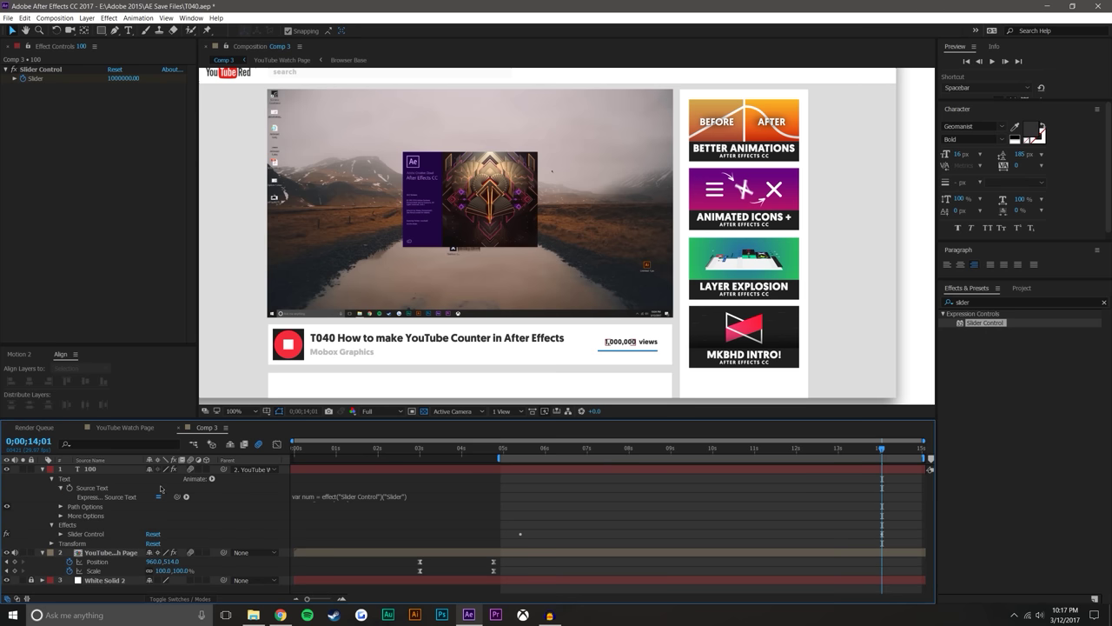
left_click(339, 499)
left_click(294, 497)
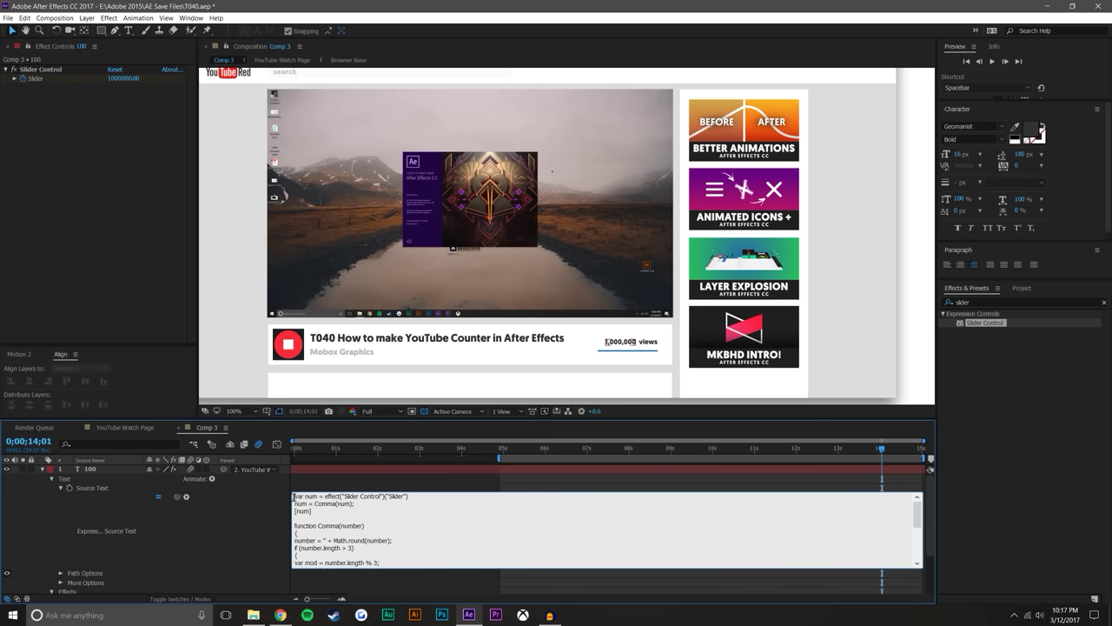
scroll(400, 513, "down", 5)
scroll(398, 512, "up", 5)
left_click(500, 487)
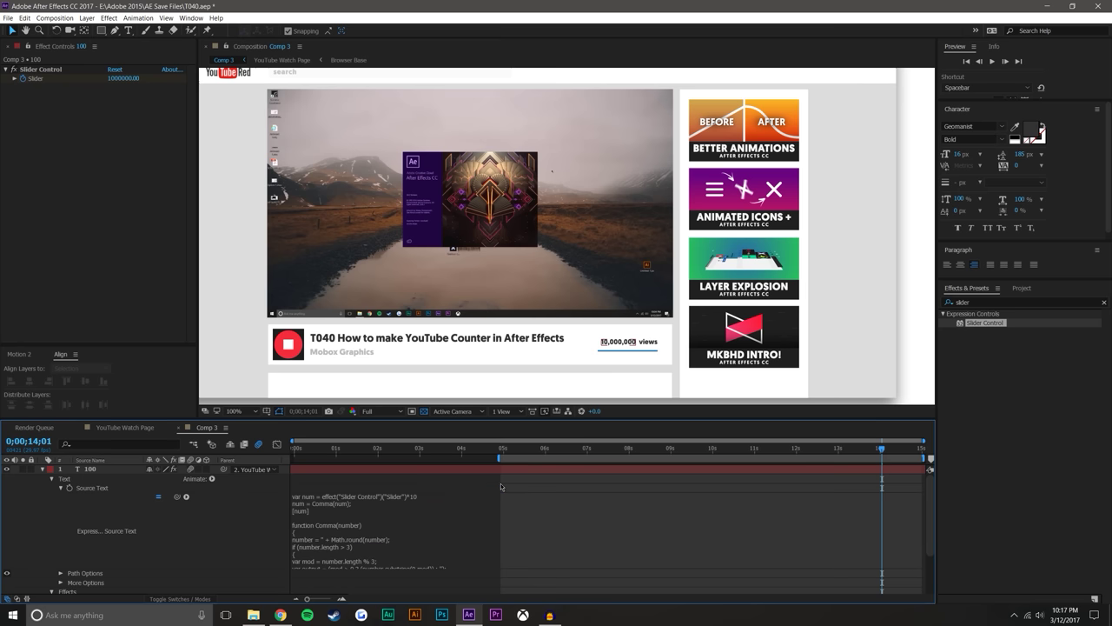
Change the multiplier in the var num line of the Source Text expression to *1000.
left_click(701, 527)
left_click(433, 498)
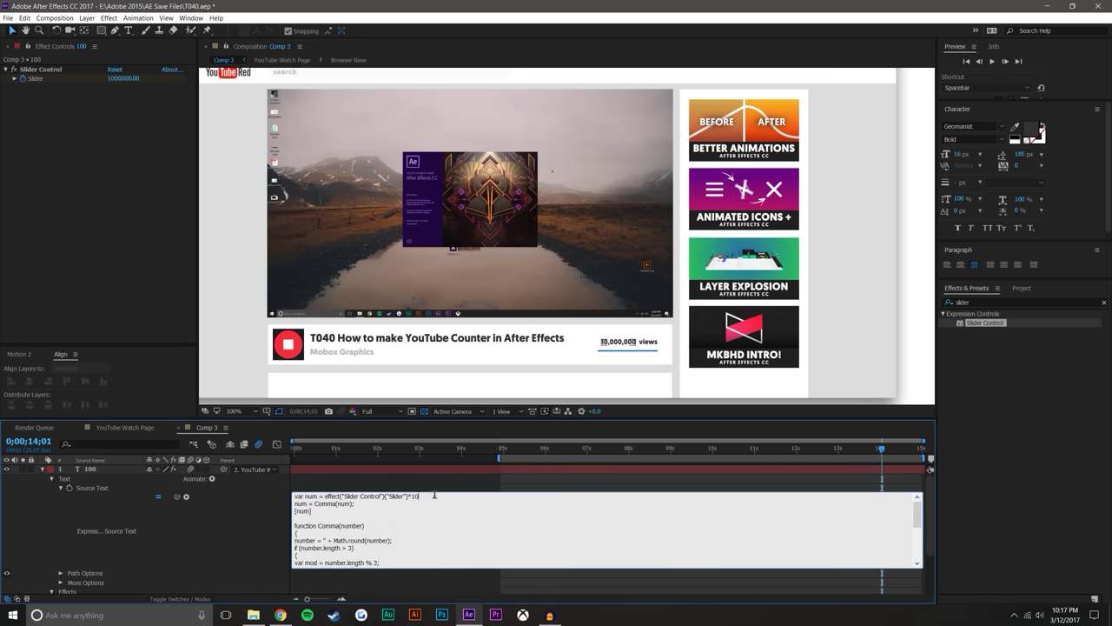
left_click(599, 487)
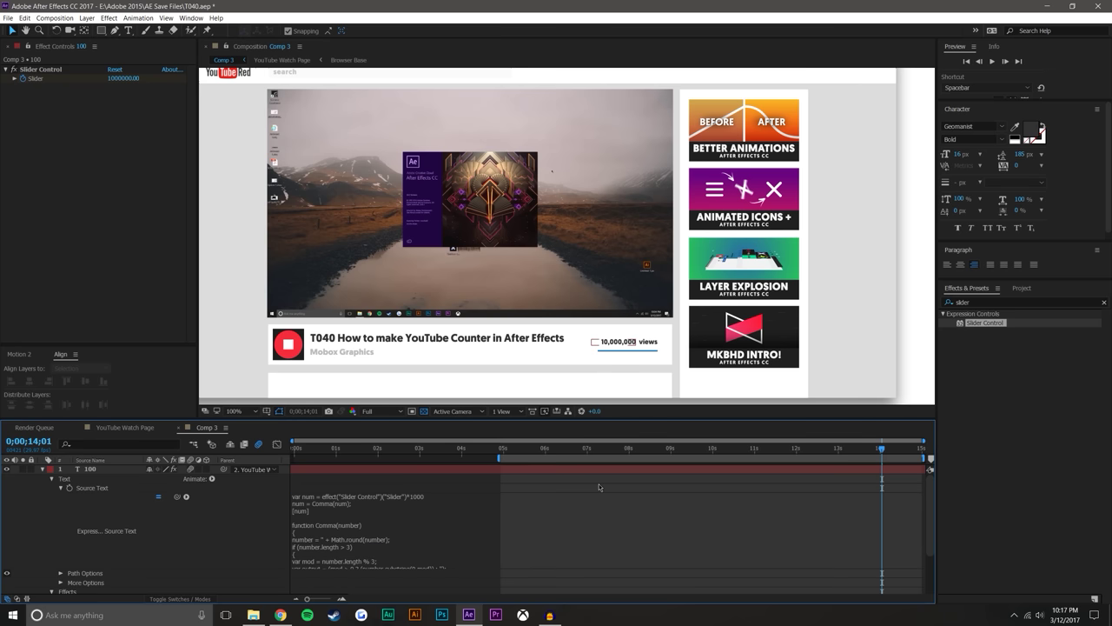
Remove the *1000 multiplier from the var num line of the Source Text expression.
left_click(499, 504)
left_click(424, 496)
left_click(437, 496)
left_click_drag(437, 496, 413, 496)
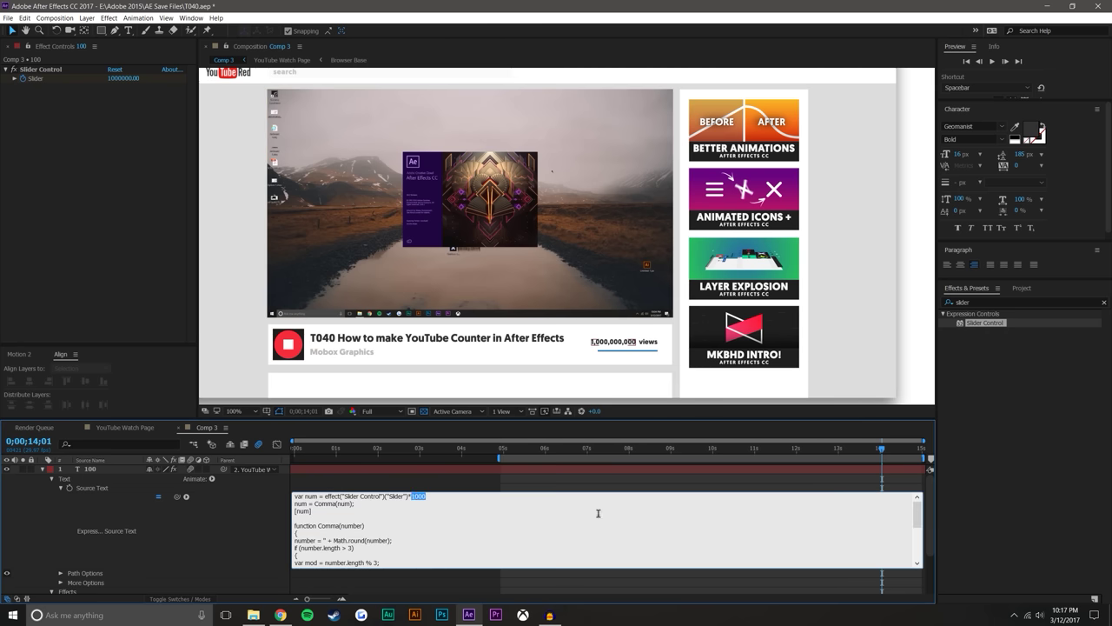
key("BackSpace")
key("BackSpace")
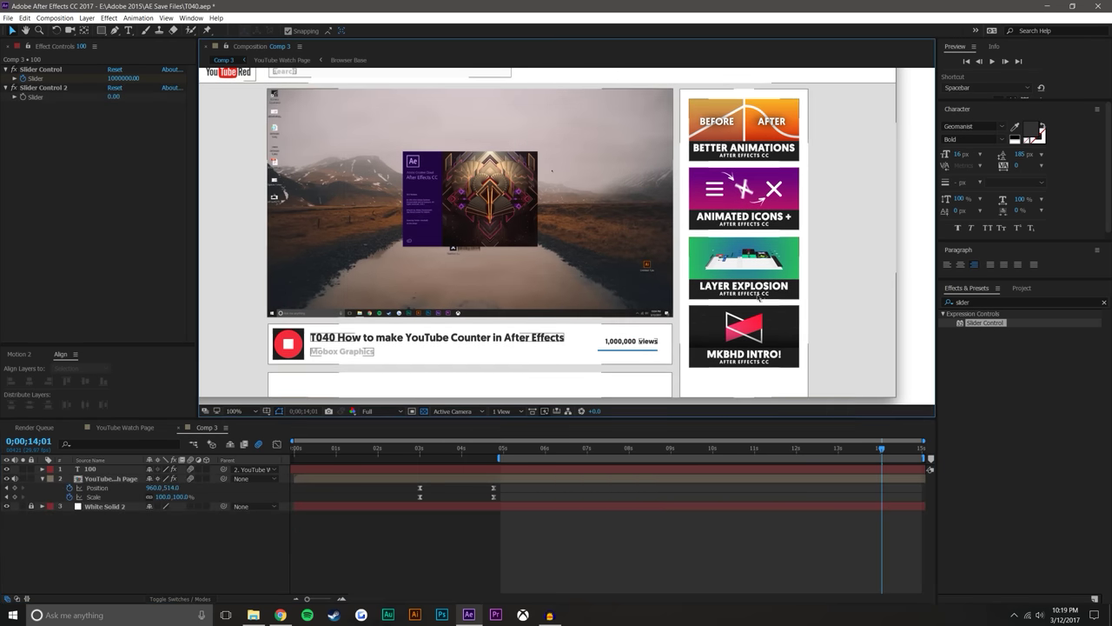
Review the text layer's Source Text expression and examine the view count up close in the composition.
left_click(42, 470)
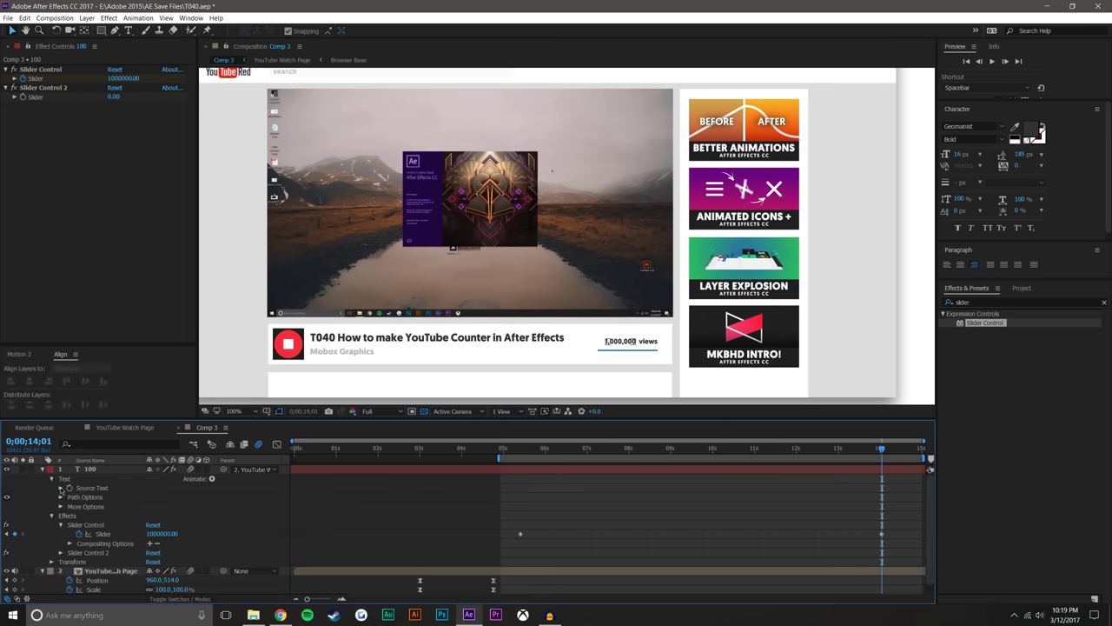
left_click(61, 488)
left_click(403, 520)
left_click(407, 496)
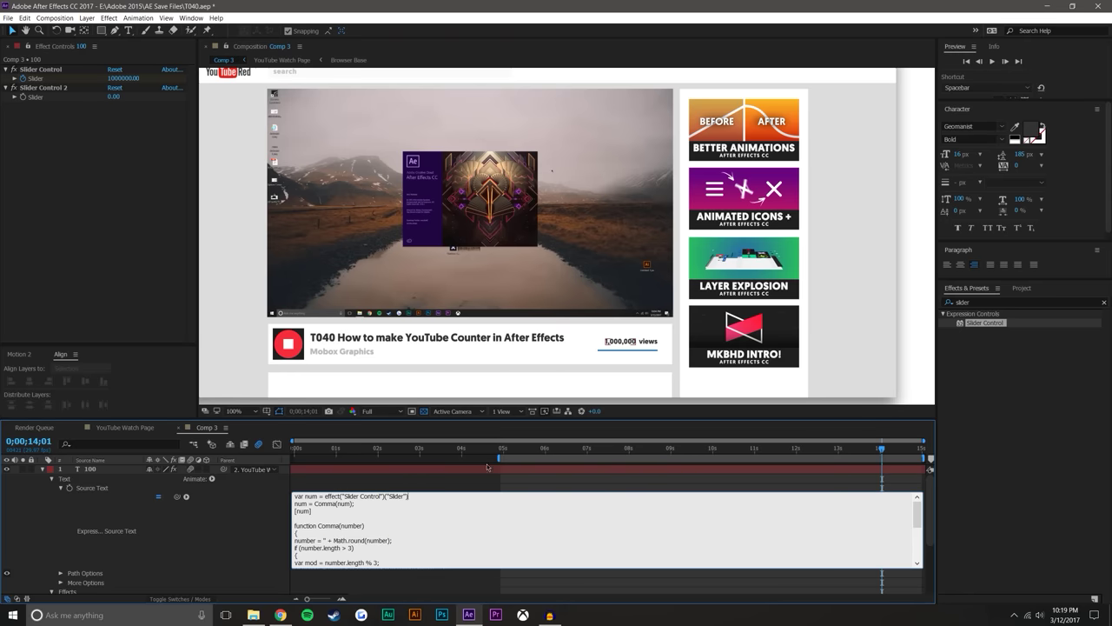
scroll(655, 344, "up", 1)
left_click_drag(658, 344, 513, 182)
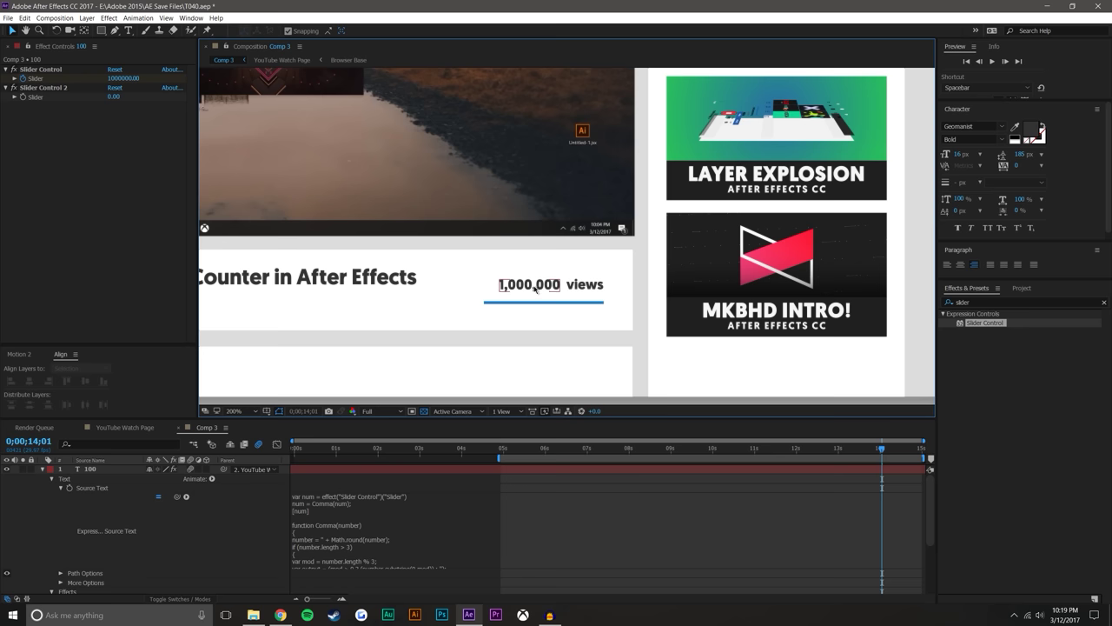
left_click(43, 473)
left_click(484, 570)
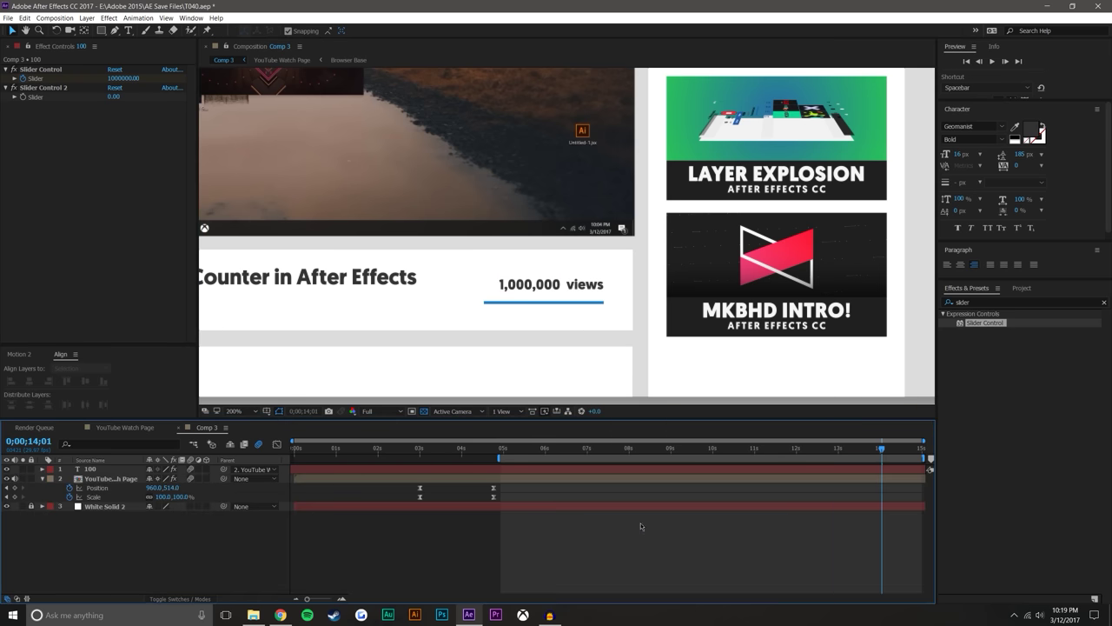
Add Position and Scale keyframes to the YouTube Watch Page layer at 0;00;06;26 and move both to about 13.5 seconds.
scroll(626, 293, "down", 4)
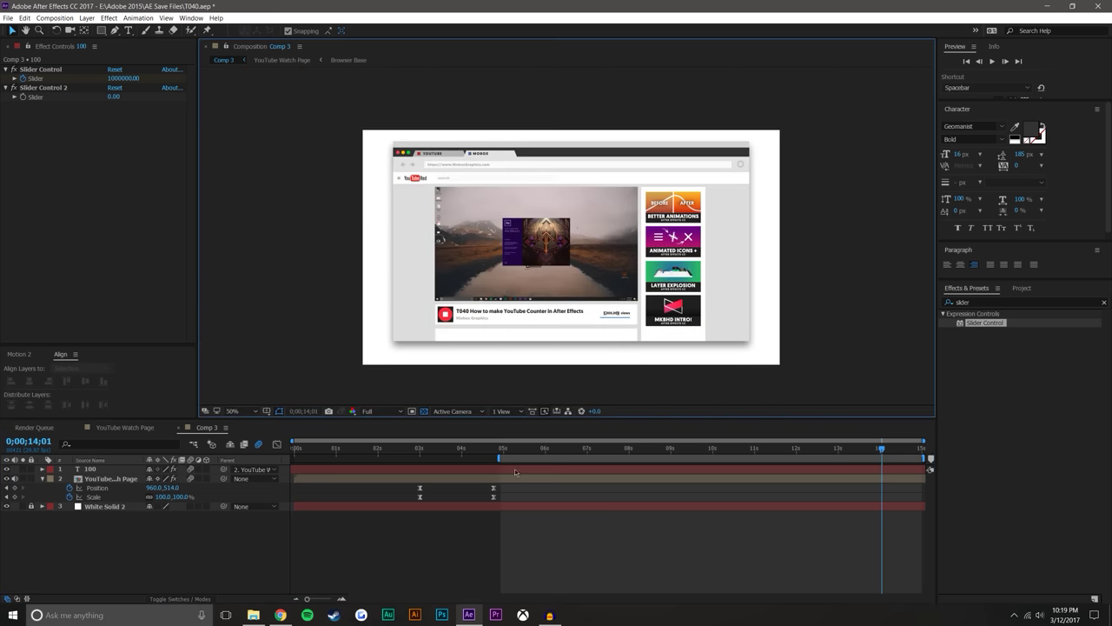
left_click(519, 454)
left_click_drag(519, 455, 583, 455)
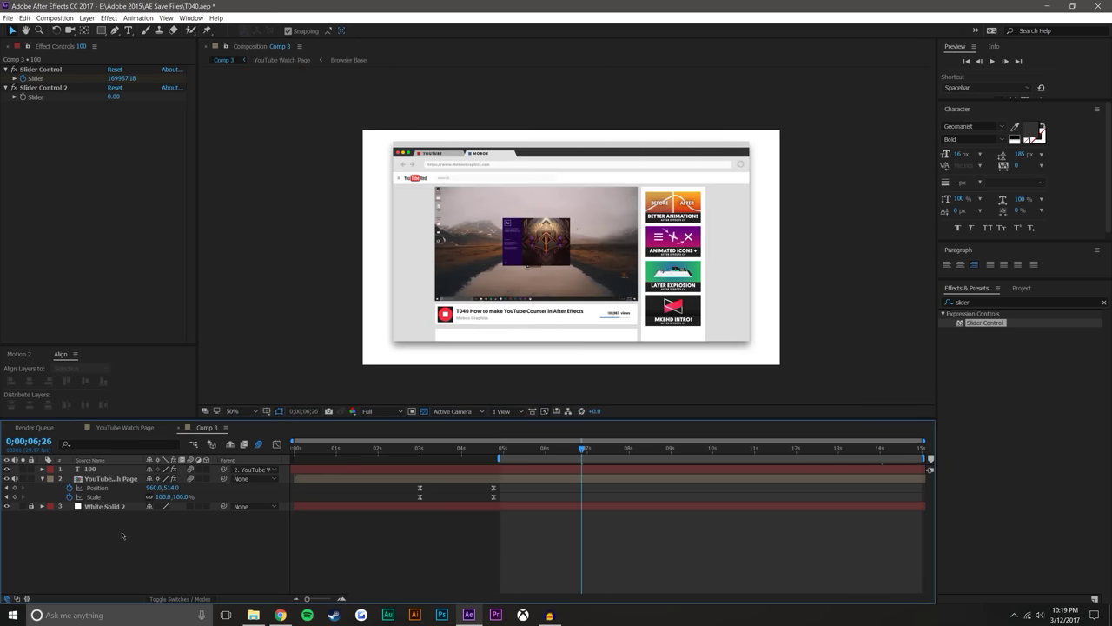
left_click(105, 478)
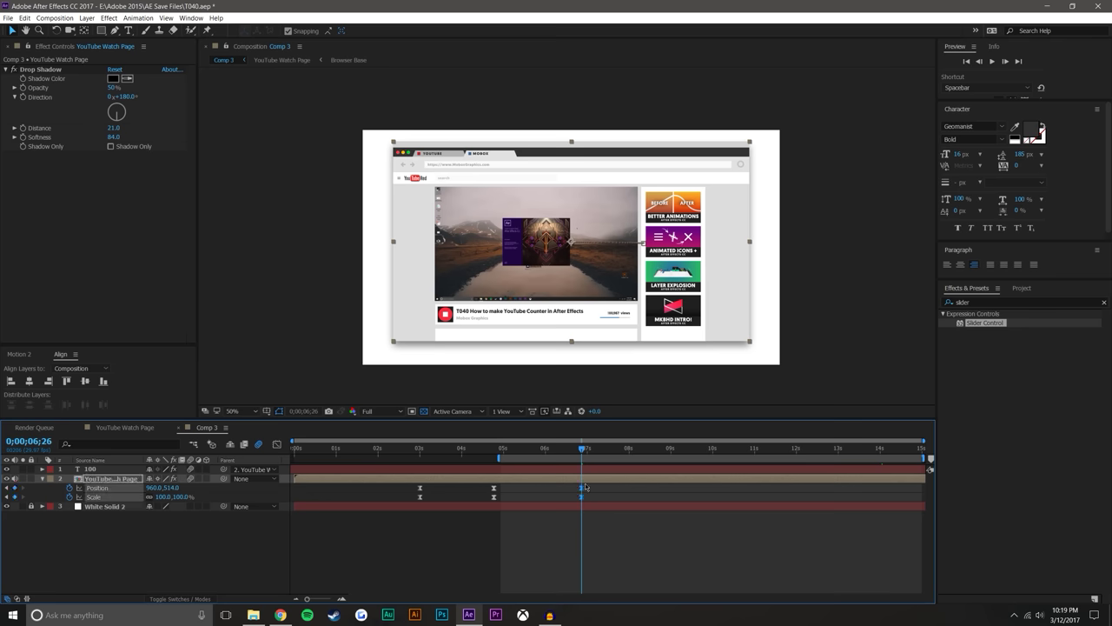
left_click_drag(586, 488, 567, 506)
left_click_drag(801, 496, 858, 492)
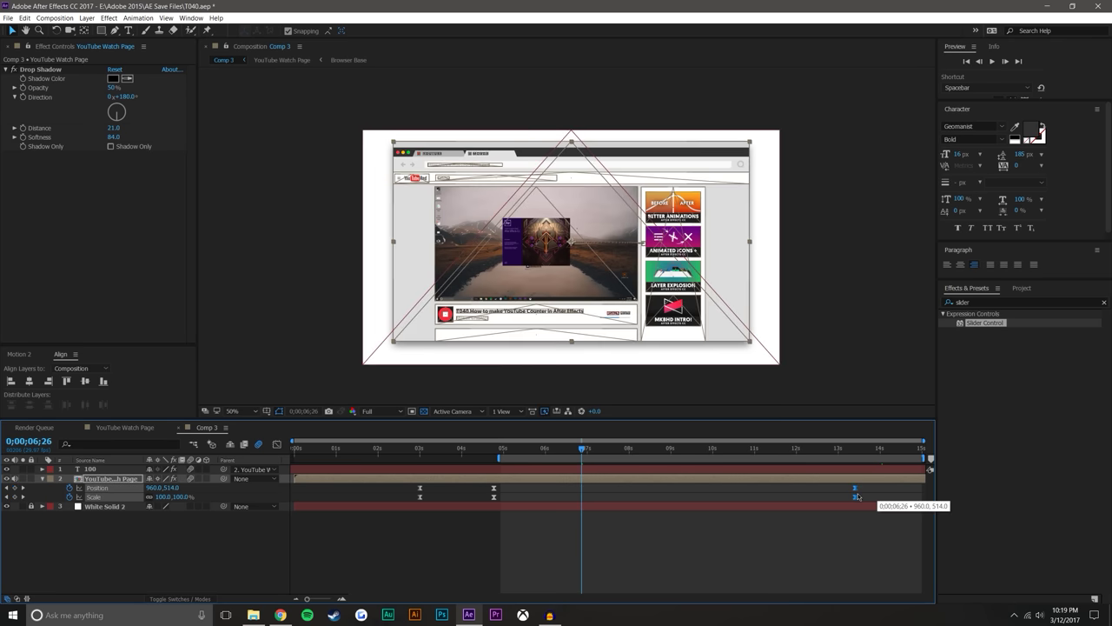
left_click(231, 534)
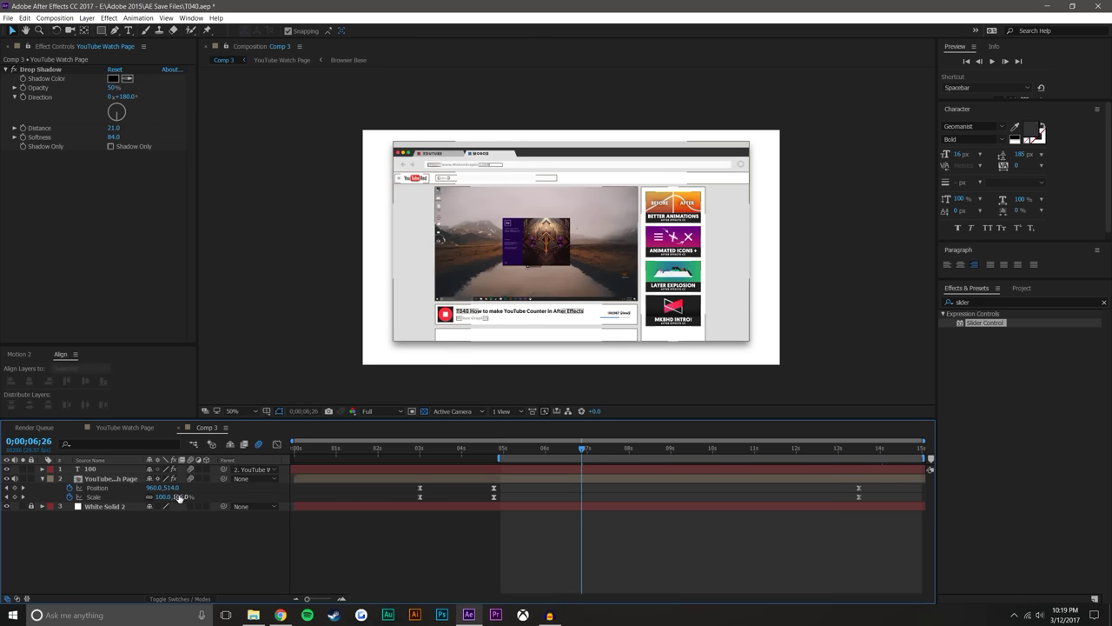
Make the YouTube Watch Page layer 3D and keyframe a Y Rotation turn at 0;00;06;26.
left_click_drag(178, 499, 182, 497)
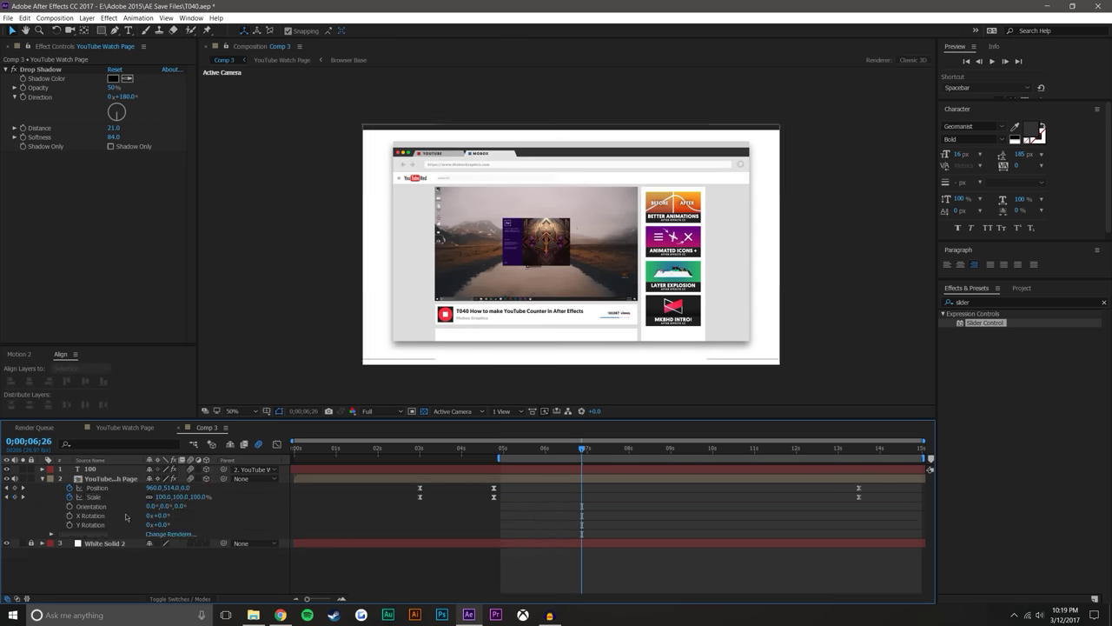
key("r")
left_click(70, 506)
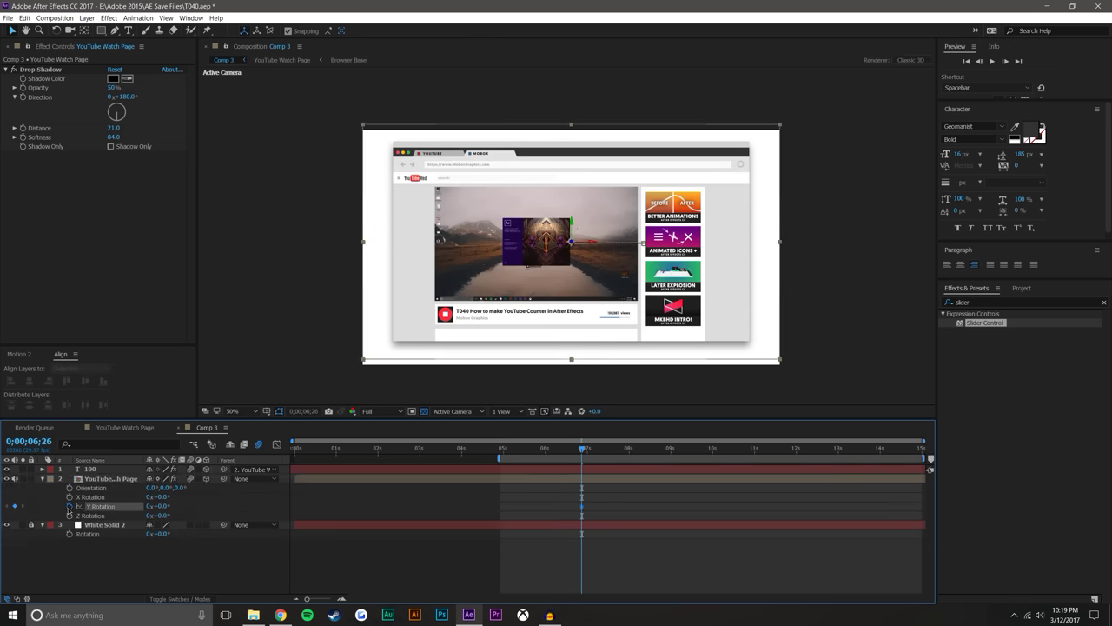
left_click_drag(153, 506, 131, 506)
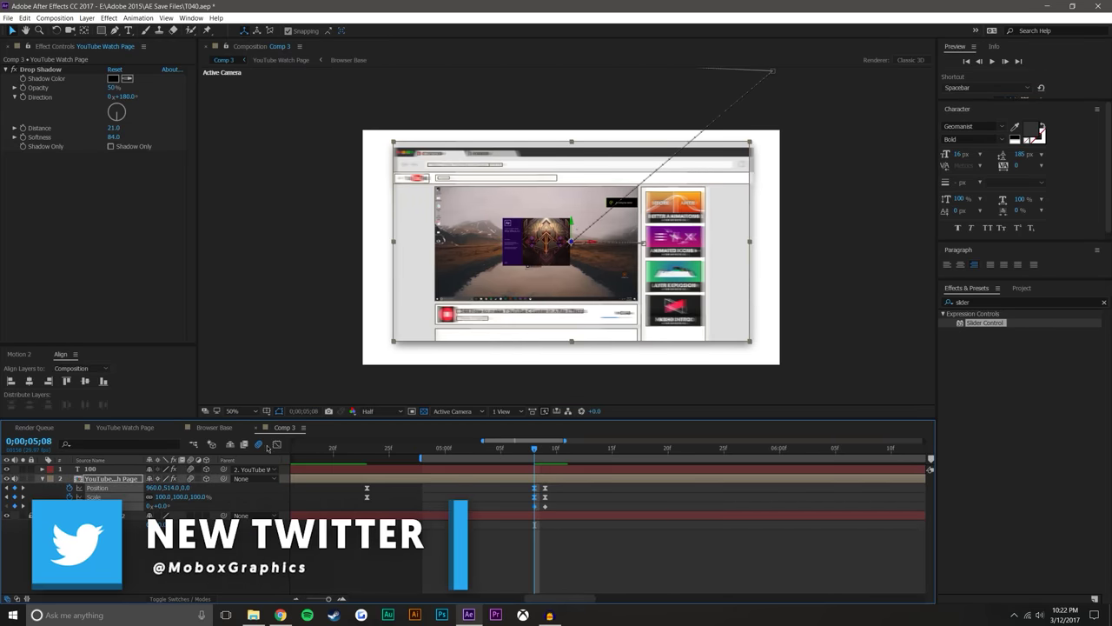
Show the Motion v2 controls, preview the page animation, and close the Xbox window.
left_click(19, 353)
left_click_drag(535, 449, 715, 452)
left_click(991, 61)
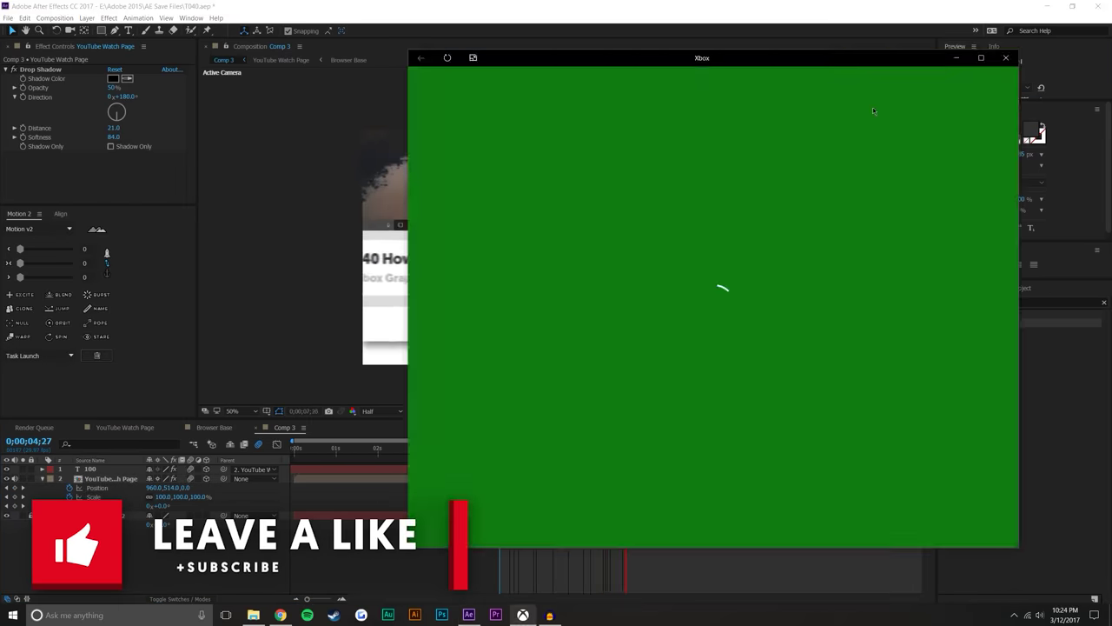
left_click(1006, 58)
Ease the page layer's Position, Scale and Y Rotation keyframes from about 5 to 10 seconds with Motion v2's third slider at 68, and preview.
left_click_drag(746, 513, 489, 483)
left_click_drag(20, 277, 55, 278)
left_click(992, 60)
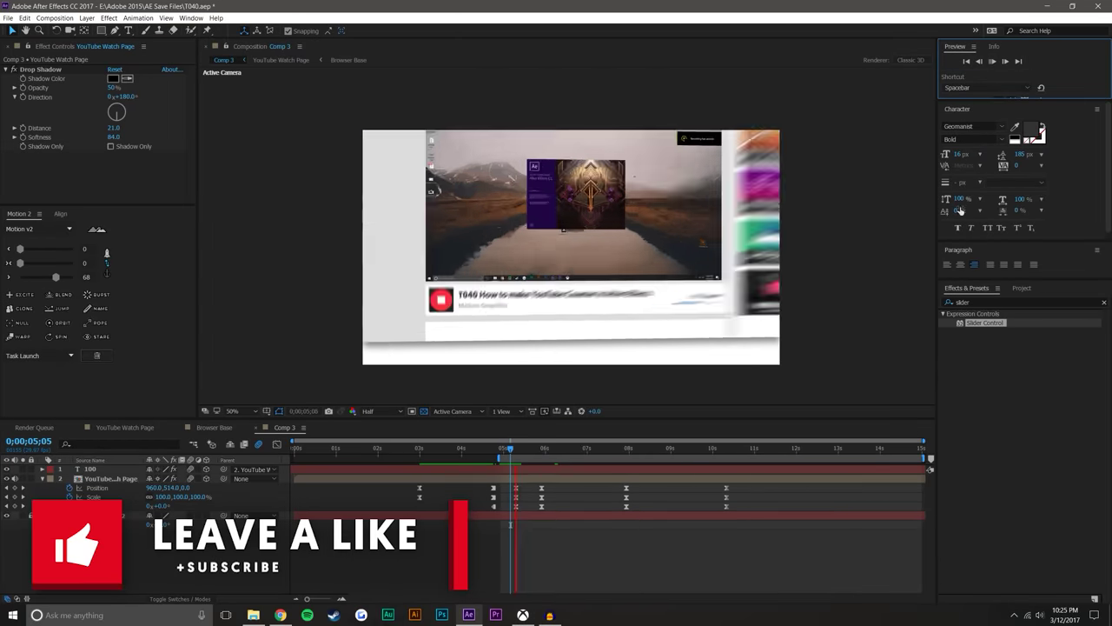